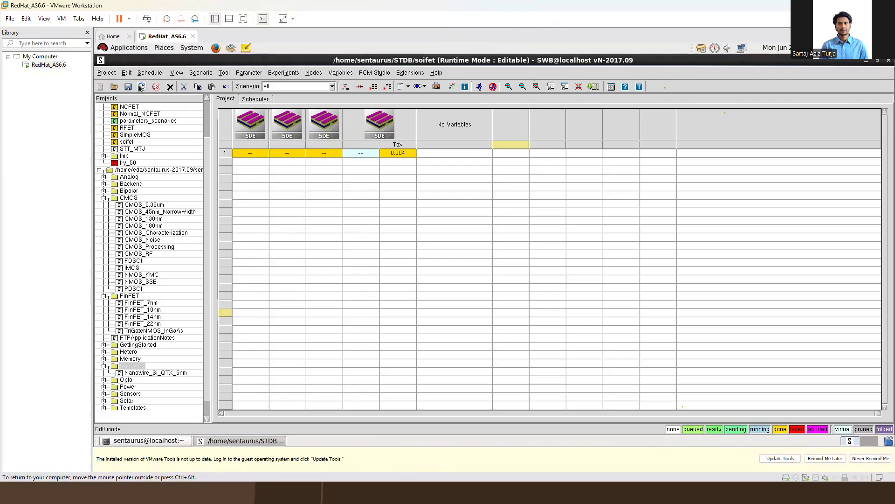
Close the Sentaurus Workbench window with the soifet project, and the terminal window behind it
left_click(106, 72)
mouse_move(106, 81)
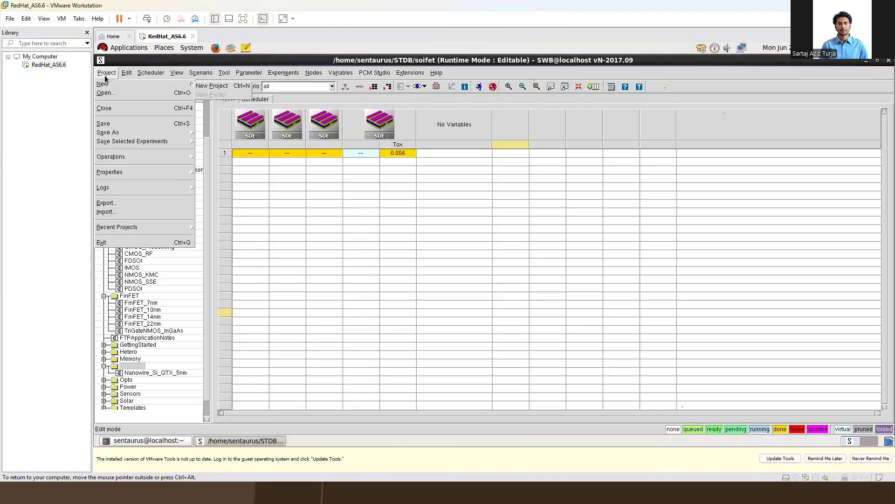
left_click(888, 62)
left_click(889, 62)
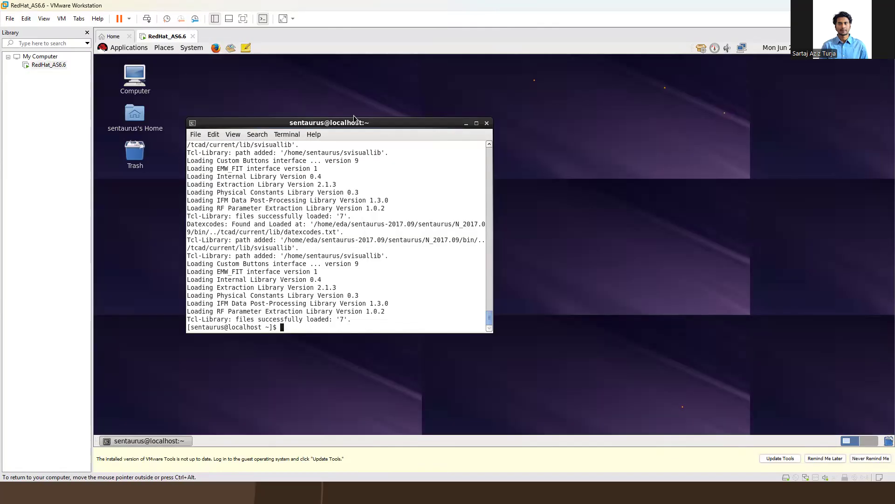
left_click_drag(353, 119, 404, 119)
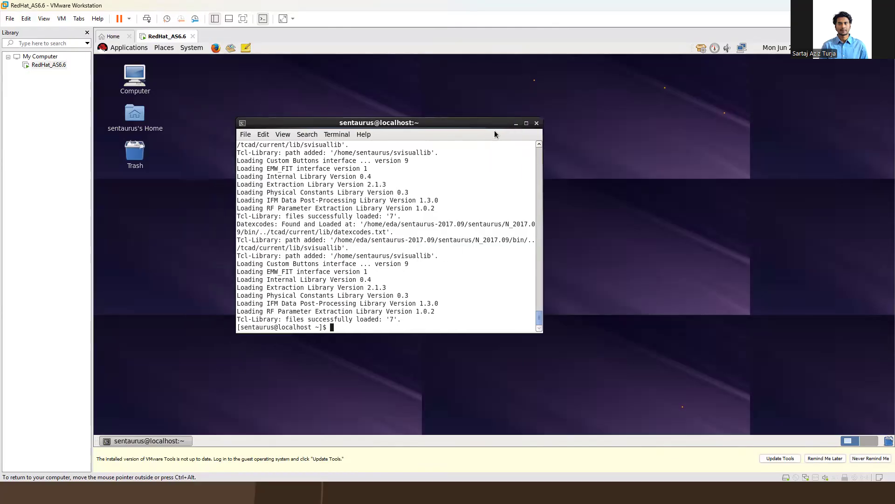
left_click(537, 124)
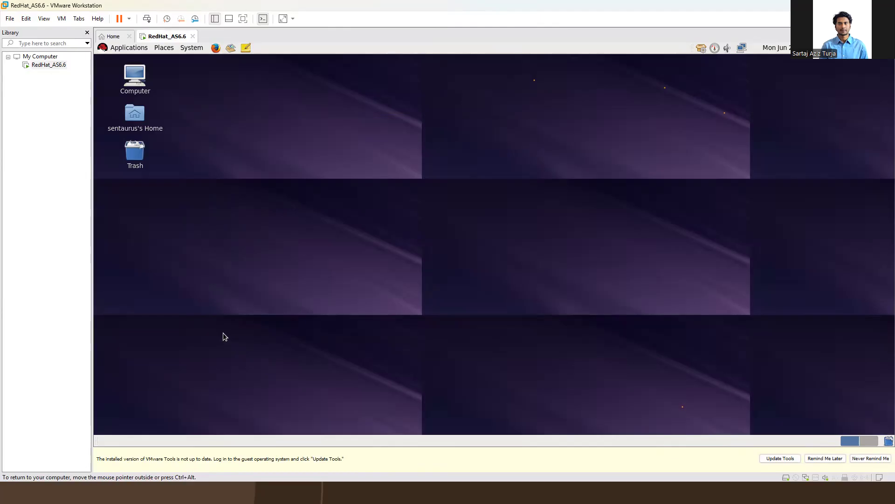
left_click(126, 48)
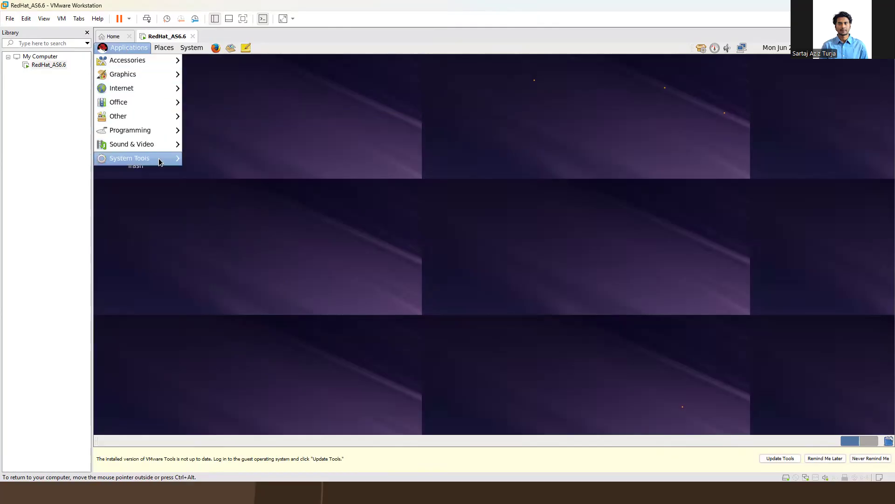
mouse_move(161, 160)
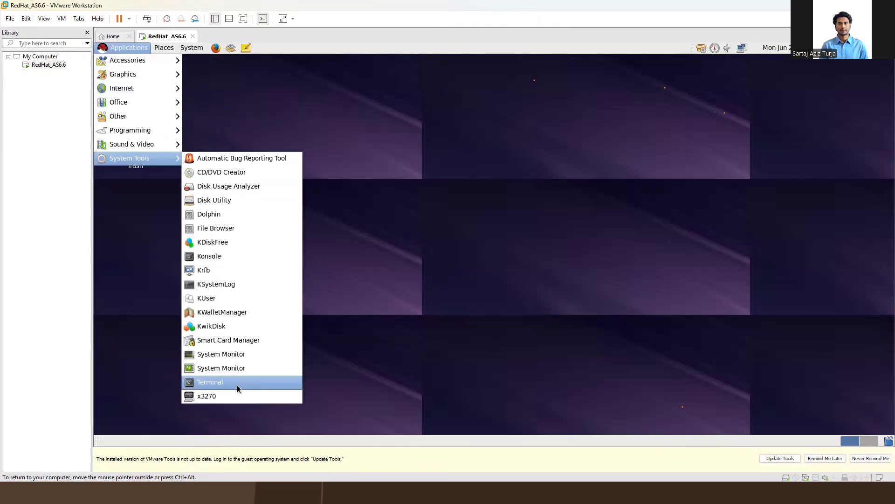
left_click(391, 250)
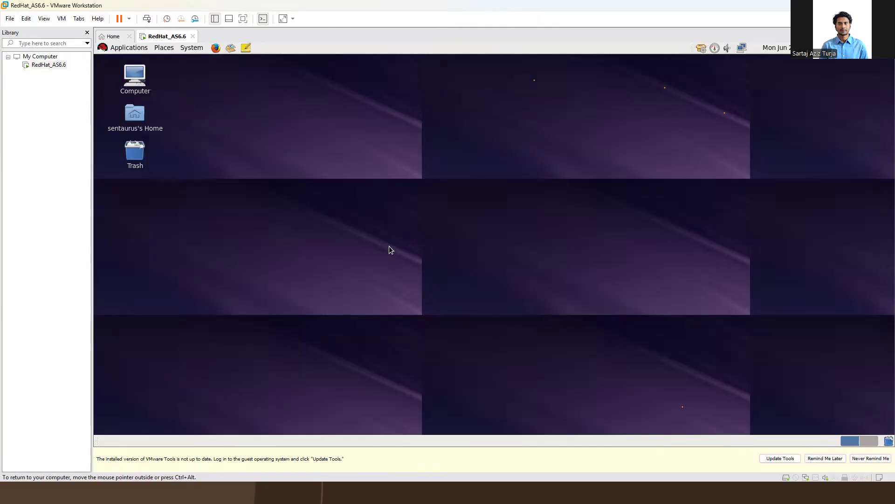
Open a terminal from the desktop, launch Sentaurus Workbench with the command swb, and postpone the VMware Tools update reminder
right_click(390, 247)
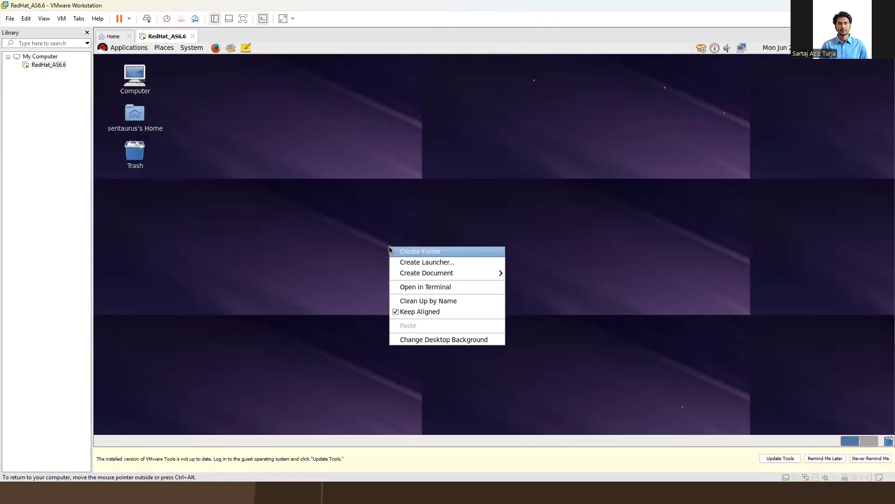
left_click(421, 286)
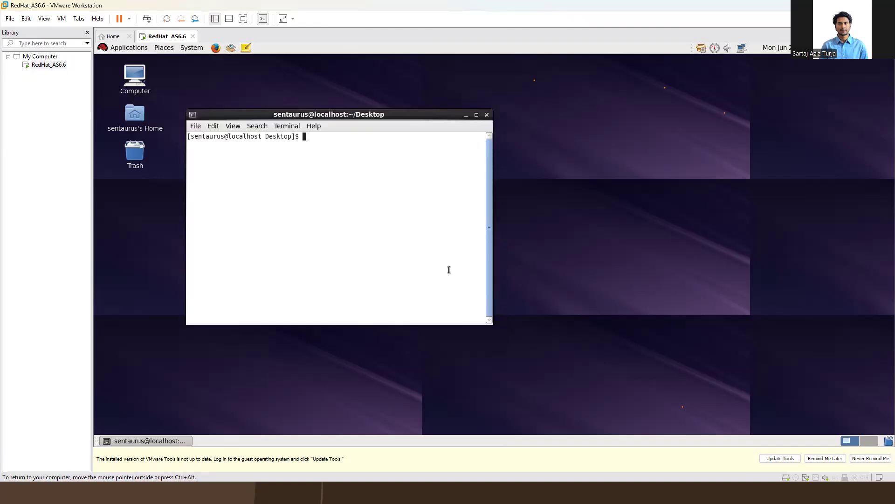
type("swb")
key("Return")
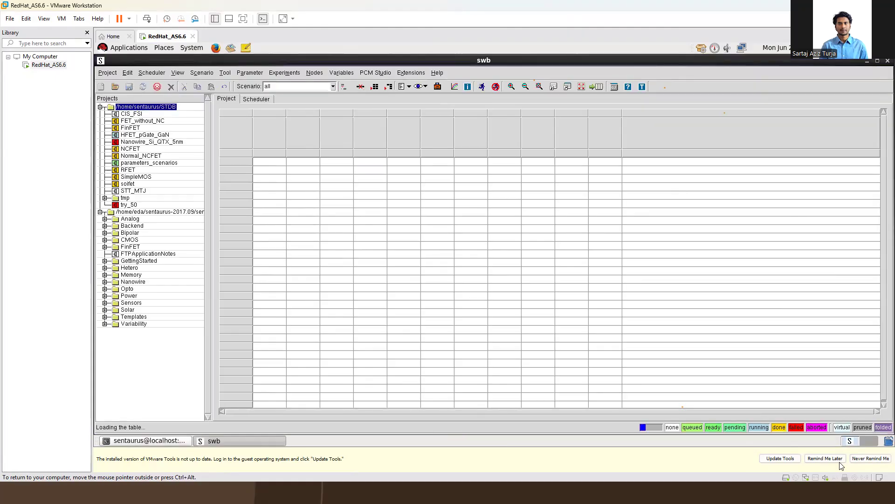
left_click(839, 461)
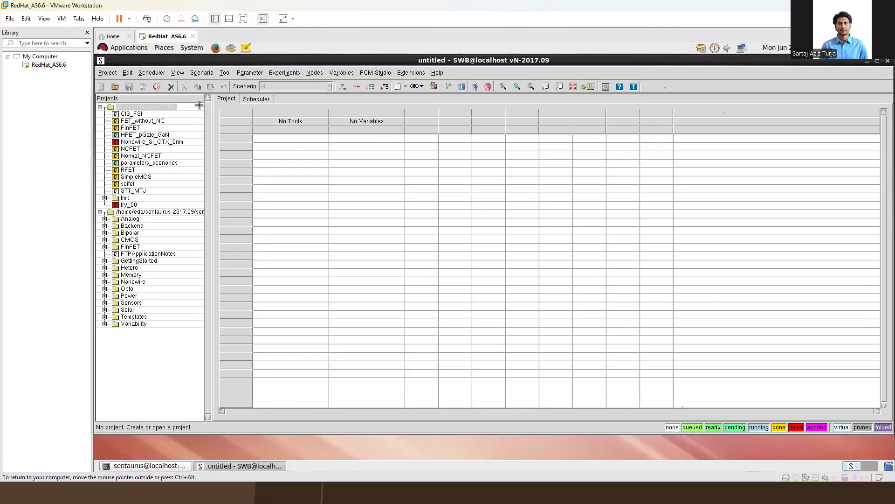
Create a new project and save it as /home/sentaurus/STDB/new
left_click(107, 72)
mouse_move(110, 86)
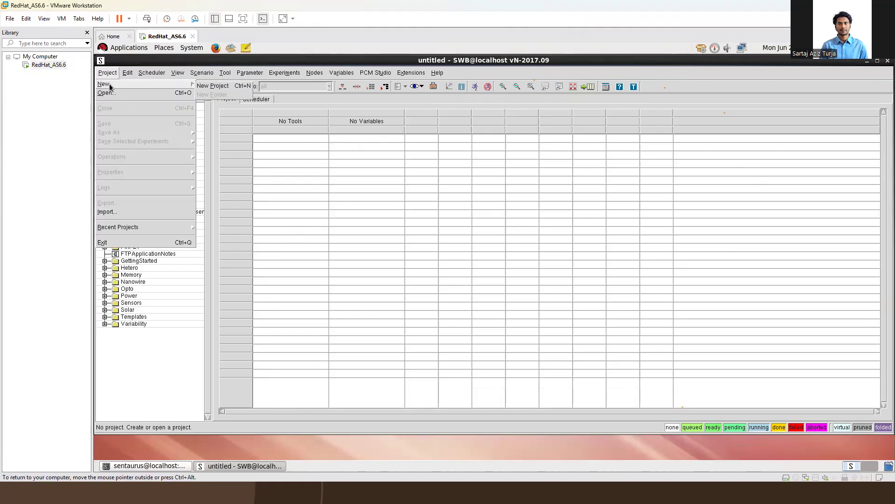
left_click(213, 85)
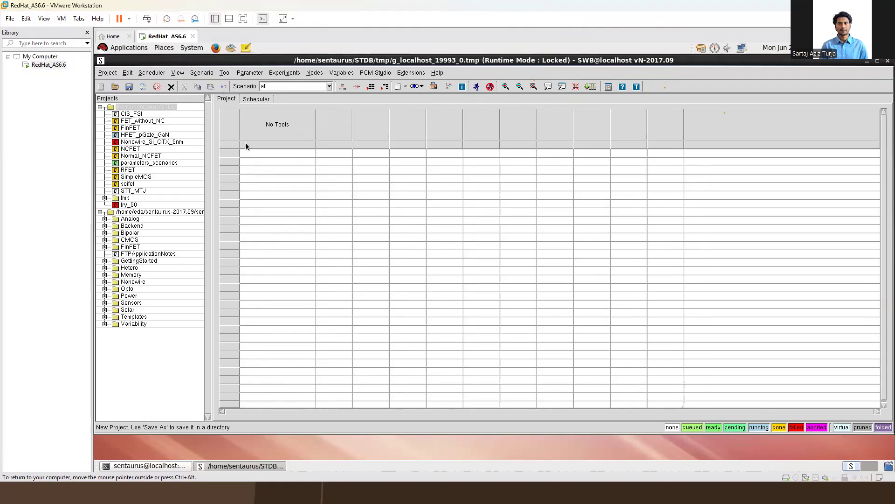
left_click(129, 87)
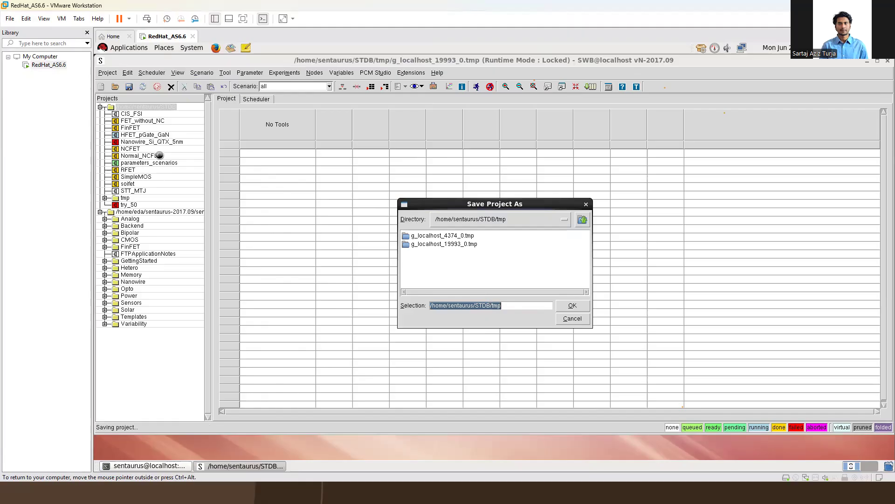
left_click(514, 306)
key("BackSpace")
key("BackSpace")
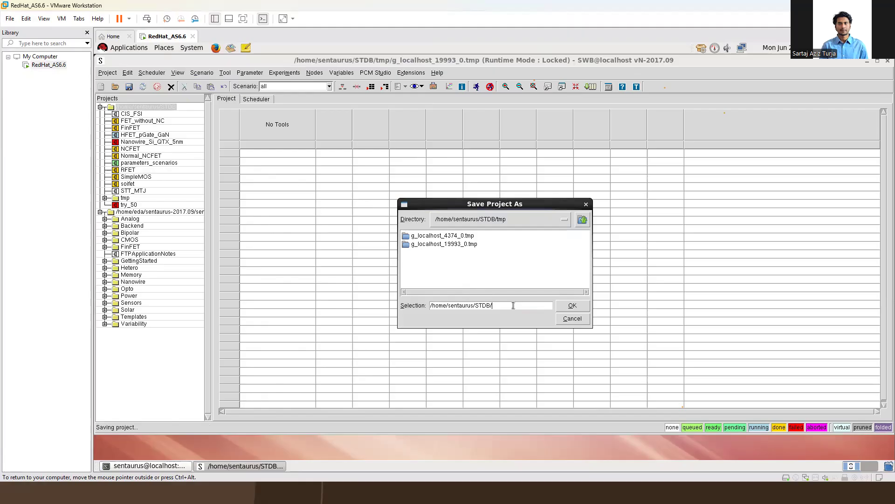
type("new")
left_click(570, 306)
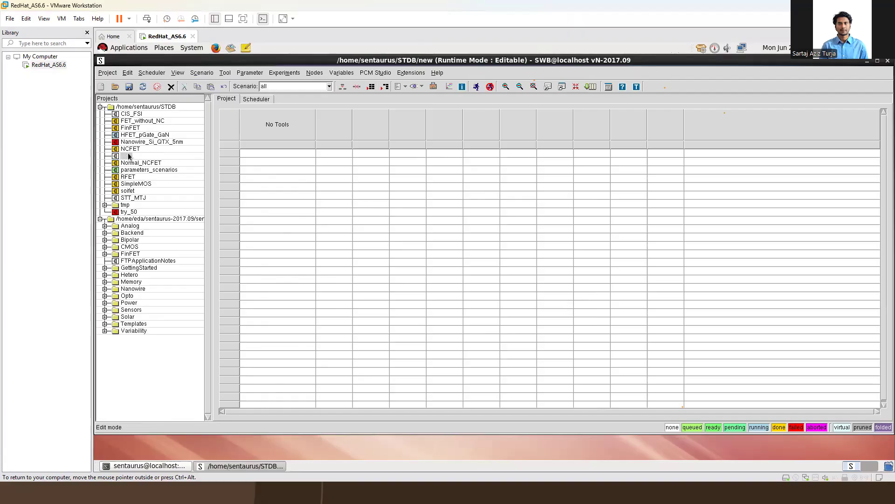
Add the SDE tool to the empty tool flow of the new project, leaving it set to run as interactive
left_click(274, 135)
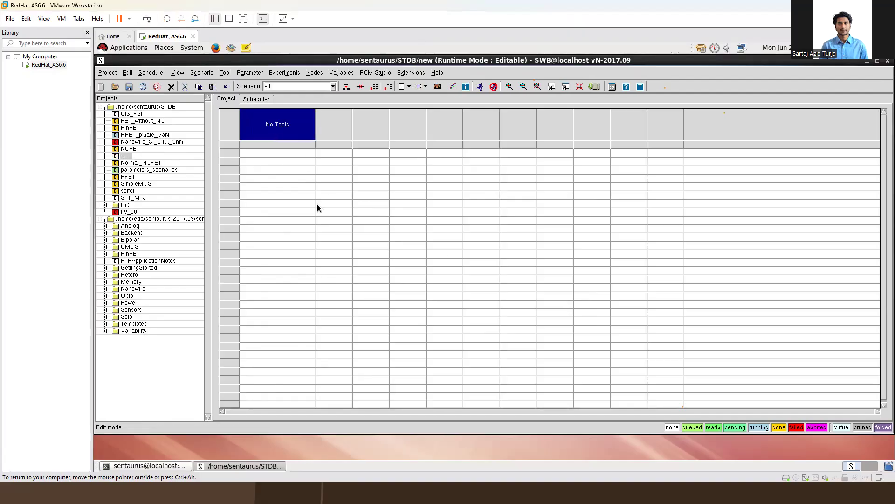
left_click(318, 219)
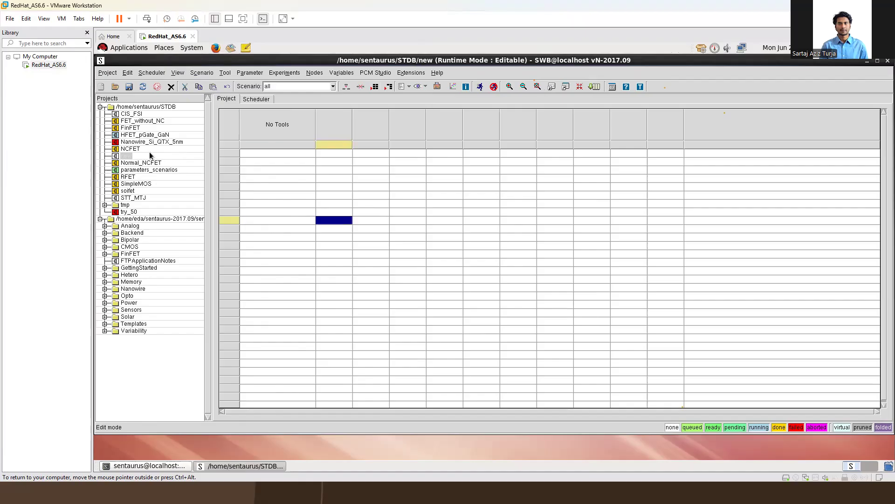
left_click(273, 133)
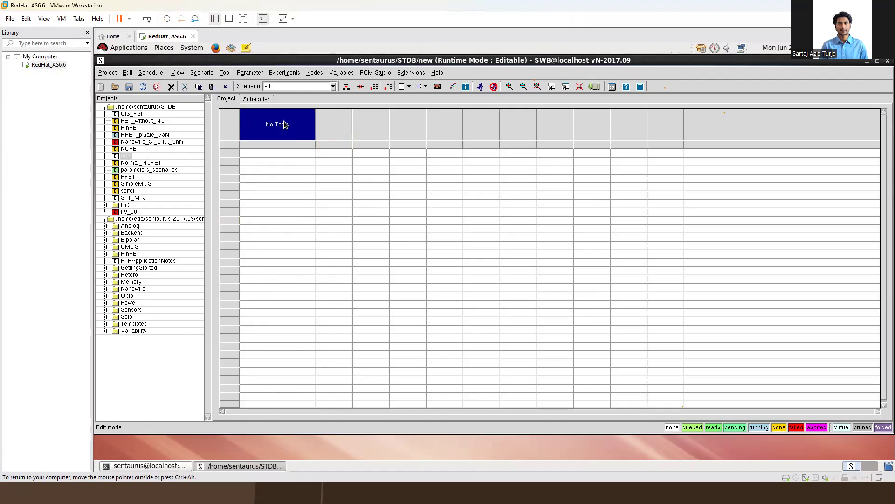
right_click(286, 125)
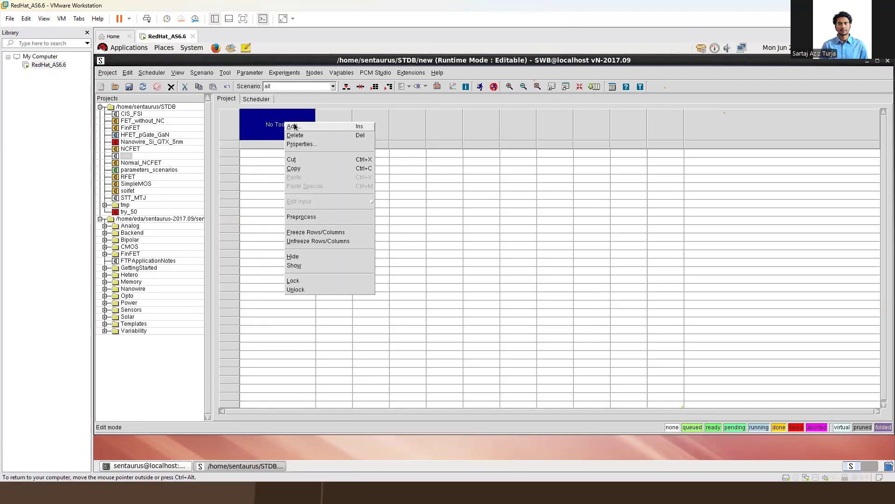
left_click(295, 126)
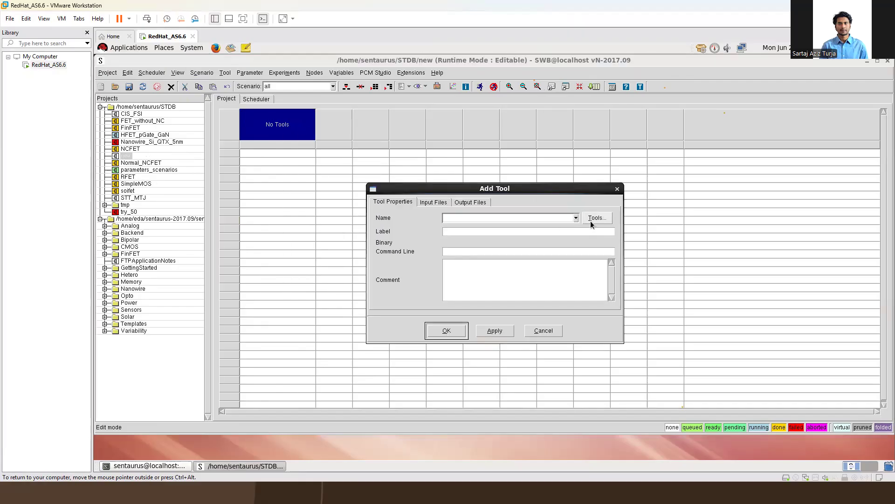
left_click(590, 220)
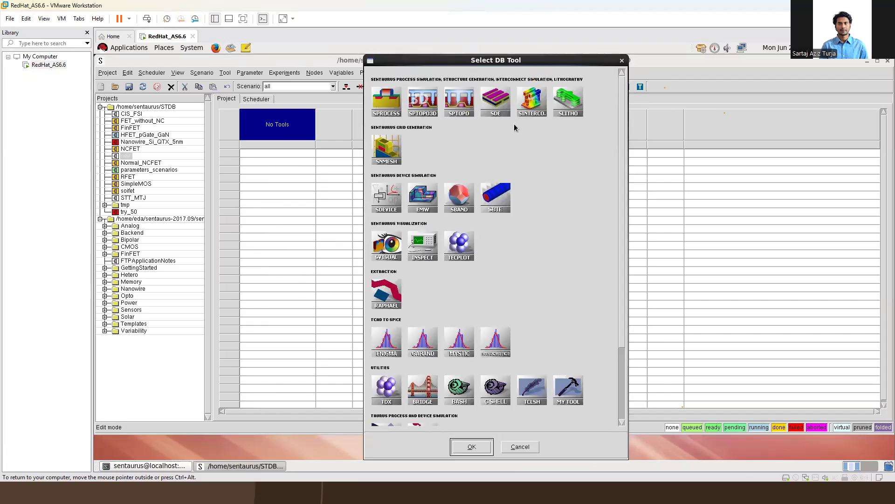
left_click(496, 109)
left_click(471, 446)
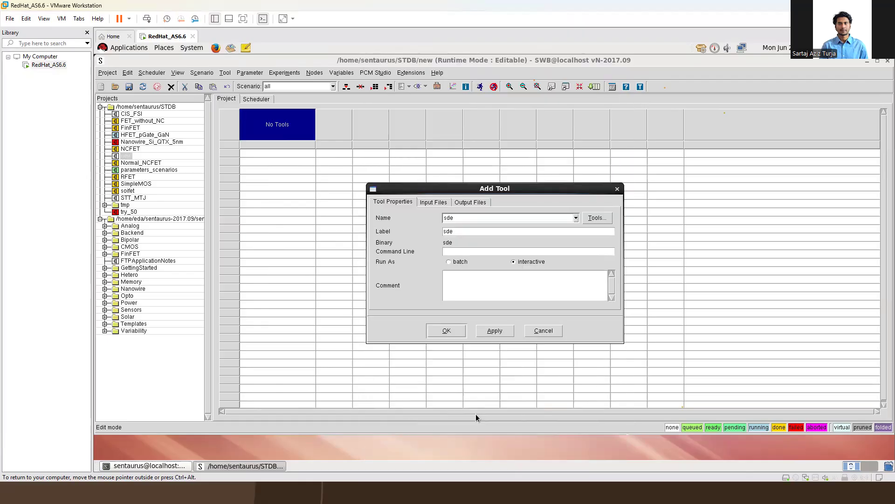
left_click(494, 330)
left_click(448, 330)
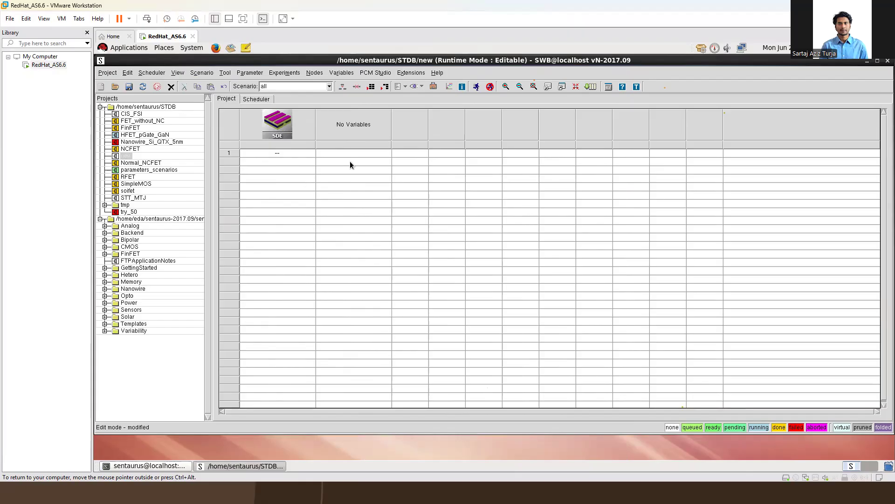
Add the SDEVICE tool after the SDE tool in the project's tool flow
right_click(293, 133)
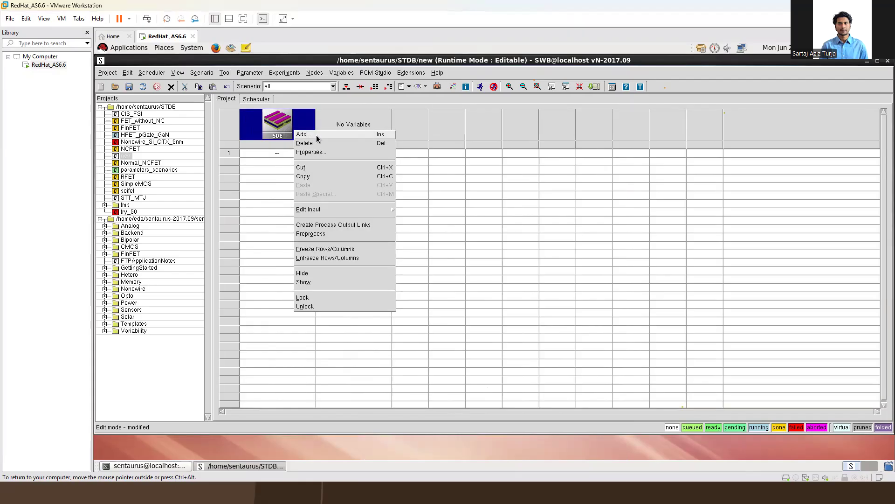
left_click(316, 135)
left_click(596, 213)
left_click(391, 208)
left_click(472, 446)
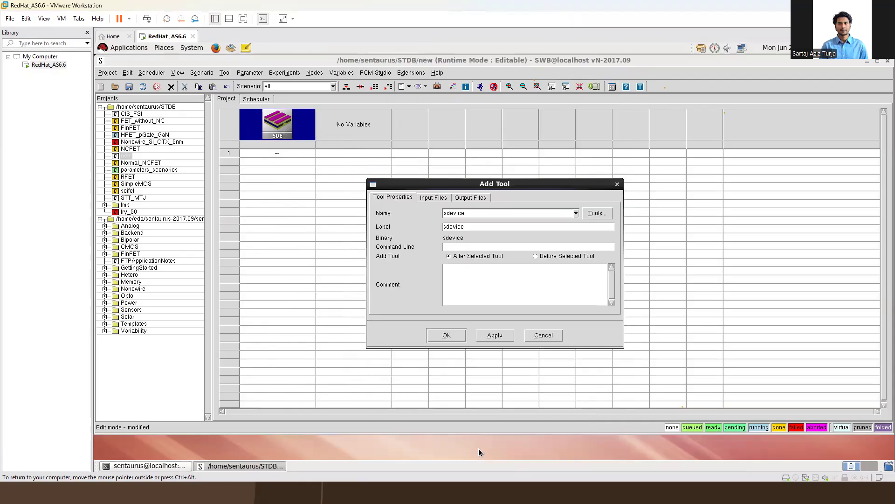
left_click(487, 337)
left_click(450, 335)
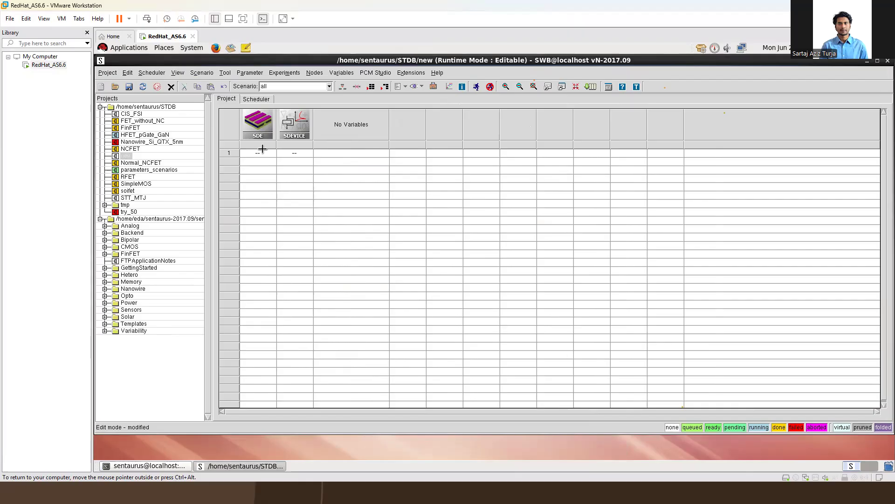
Open the SDE tool's commands input file in jEdit, dismiss the tip of the day, and close the editor
right_click(255, 135)
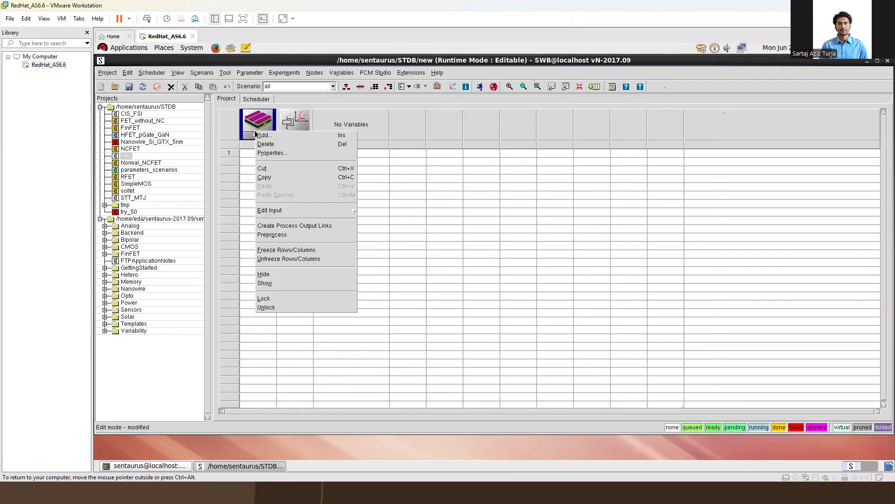
mouse_move(282, 212)
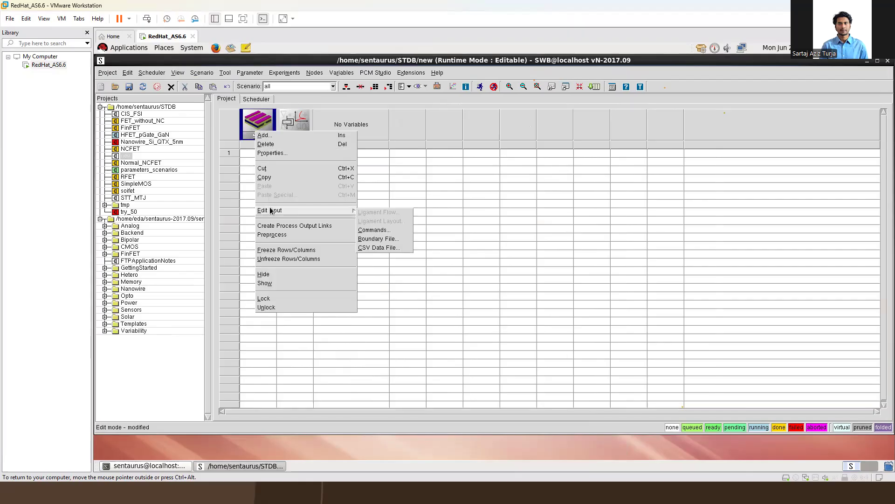
left_click(389, 232)
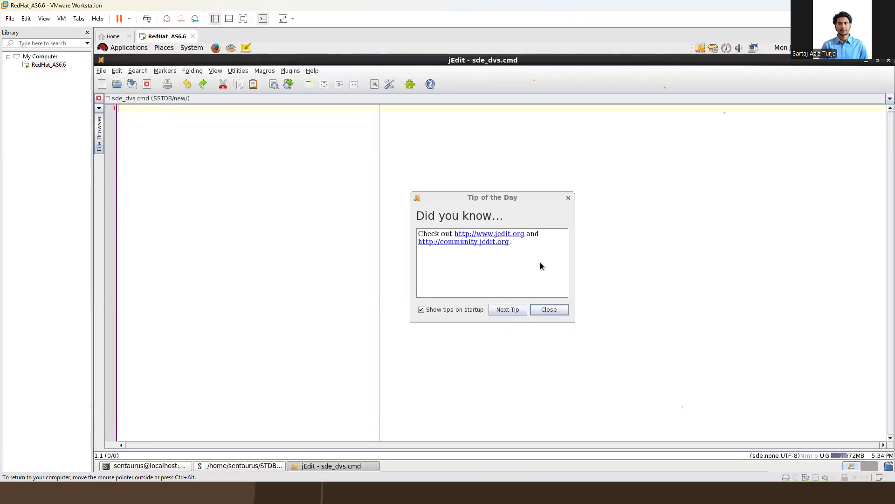
left_click(568, 198)
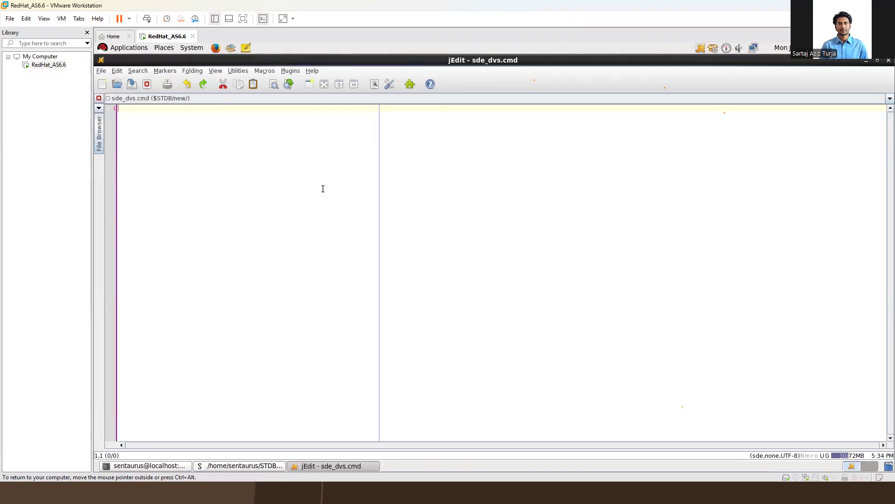
left_click(889, 61)
Open the SDEVICE tool's commands input file in jEdit and dismiss the tip of the day
left_click(285, 136)
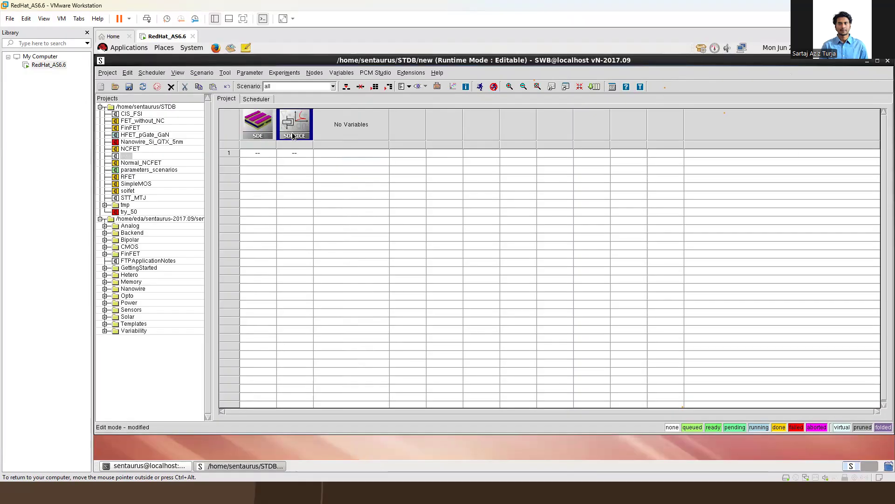
right_click(285, 136)
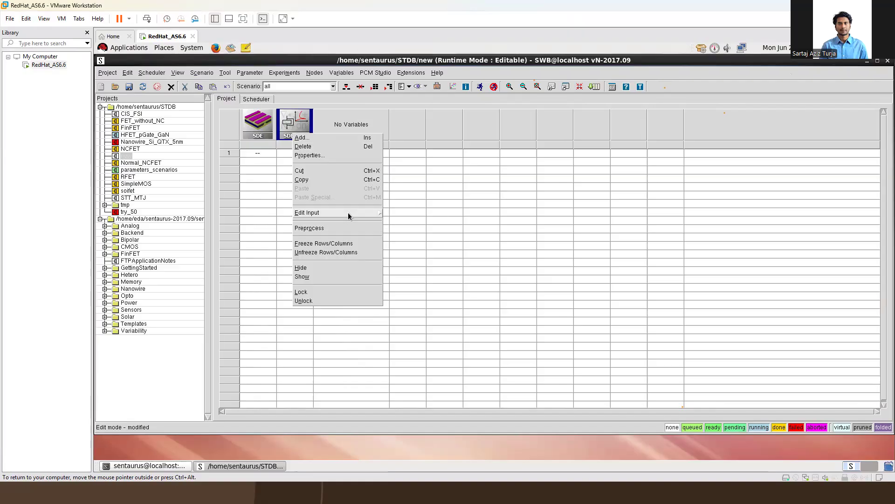
mouse_move(348, 212)
left_click(392, 216)
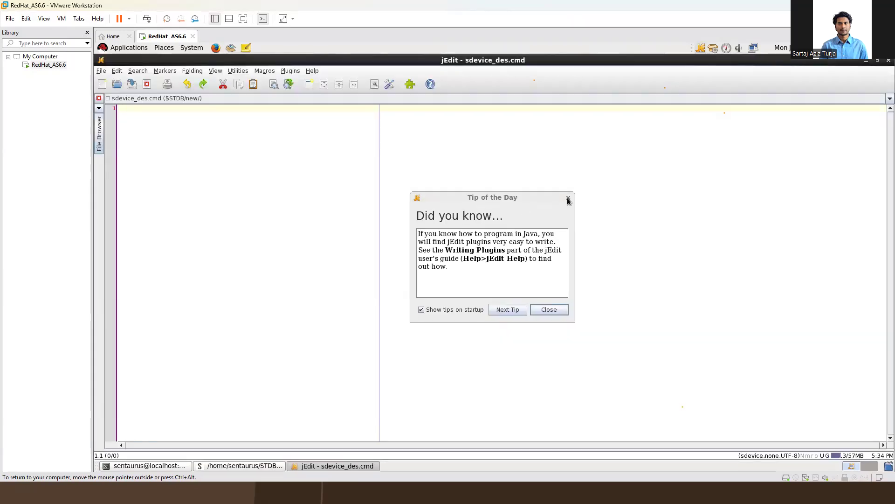
left_click(568, 197)
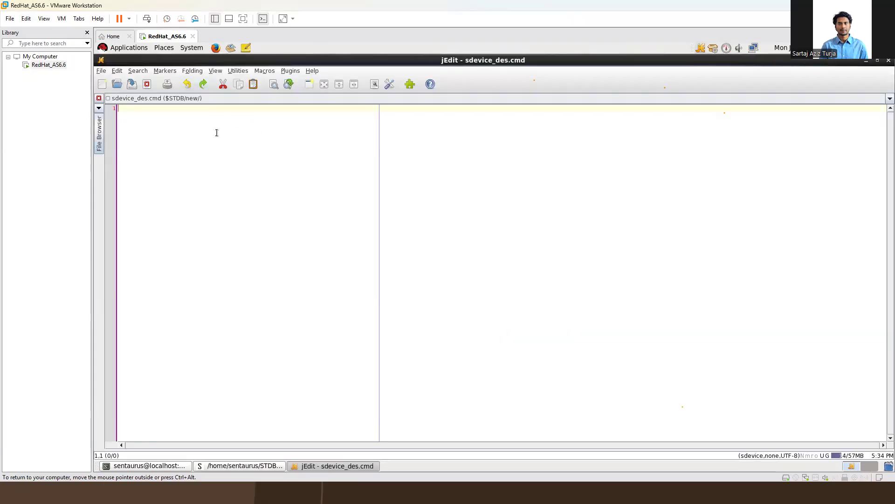
Close the SDEVICE commands file and open the SDEVICE tool's parameter input for editing
left_click(888, 61)
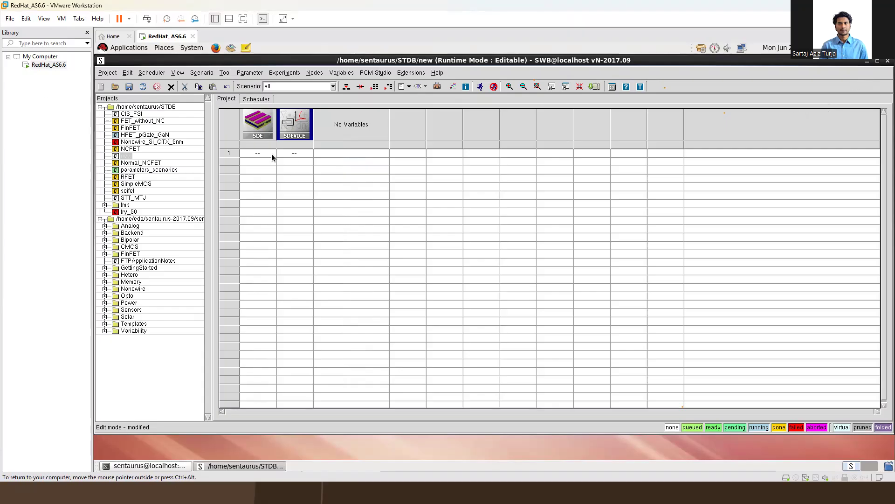
right_click(294, 131)
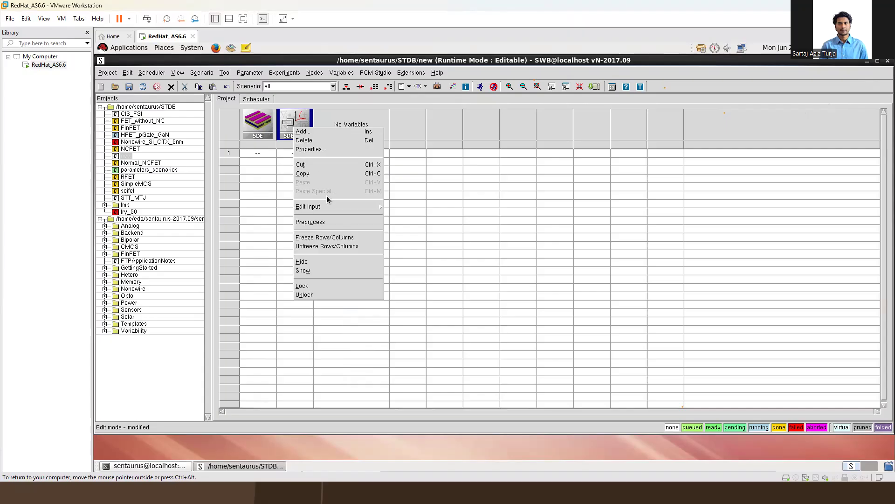
mouse_move(339, 210)
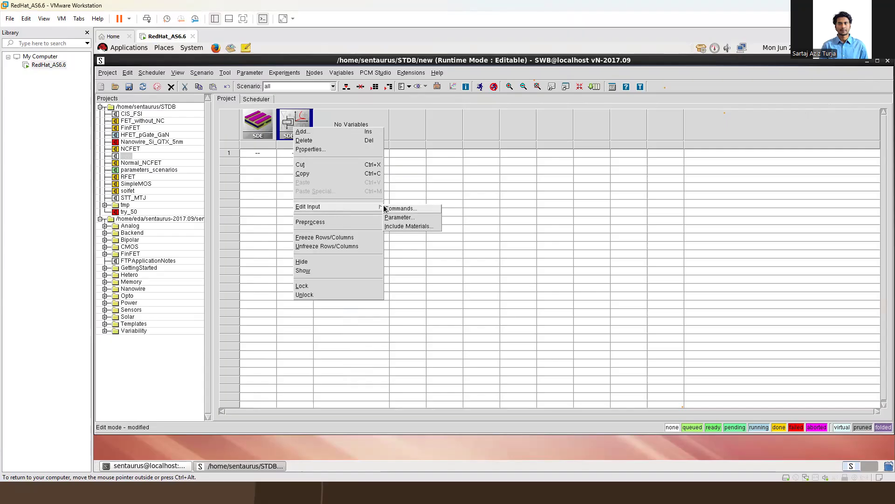
left_click(399, 226)
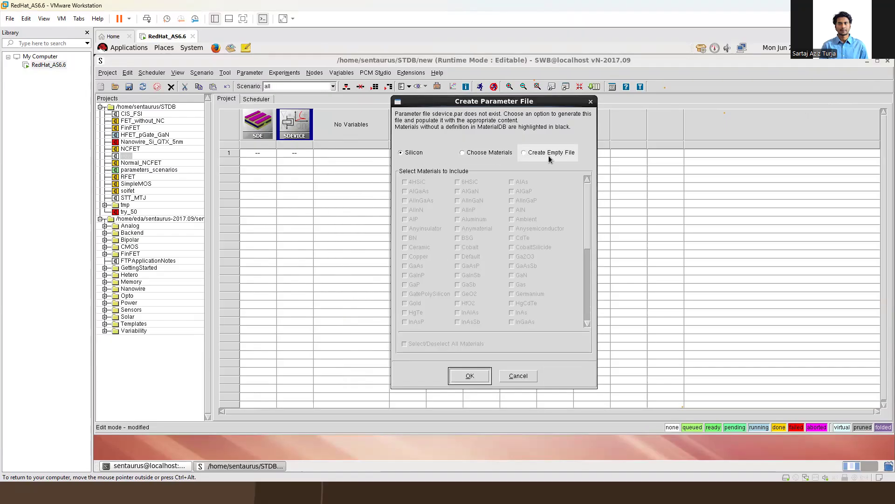
Generate the SDEVICE parameter file from chosen materials, including Silicon, SiO2, TiN and Si3N4
left_click(502, 156)
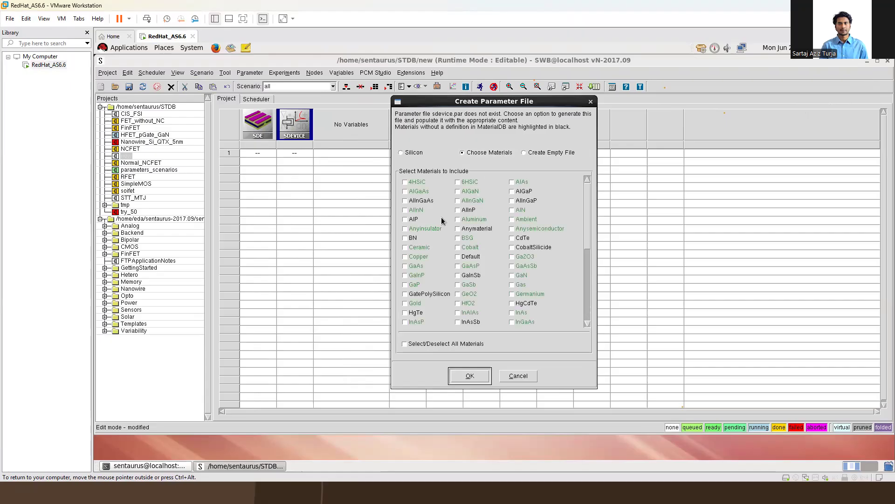
left_click_drag(586, 194, 585, 237)
left_click_drag(588, 245, 588, 186)
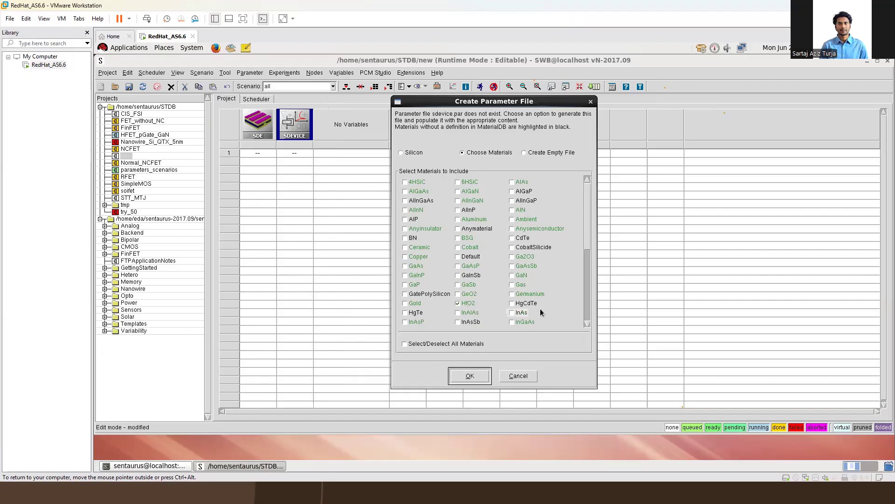
scroll(518, 306, "down", 5)
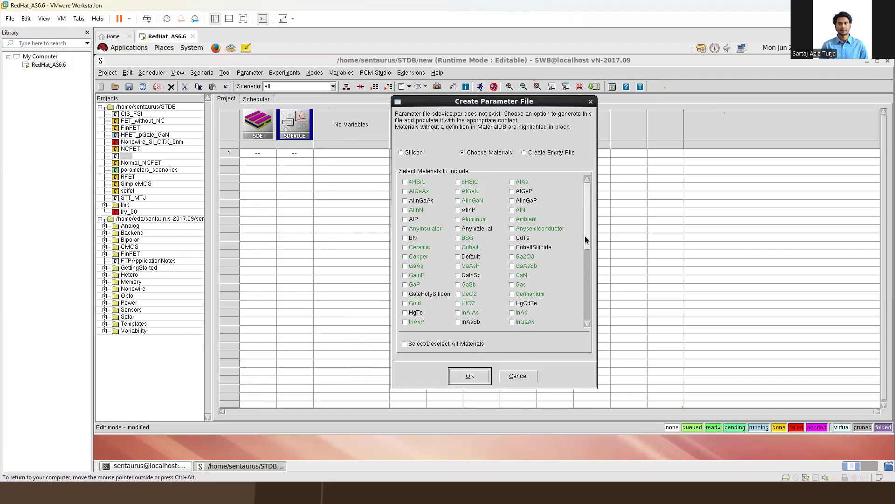
left_click(459, 274)
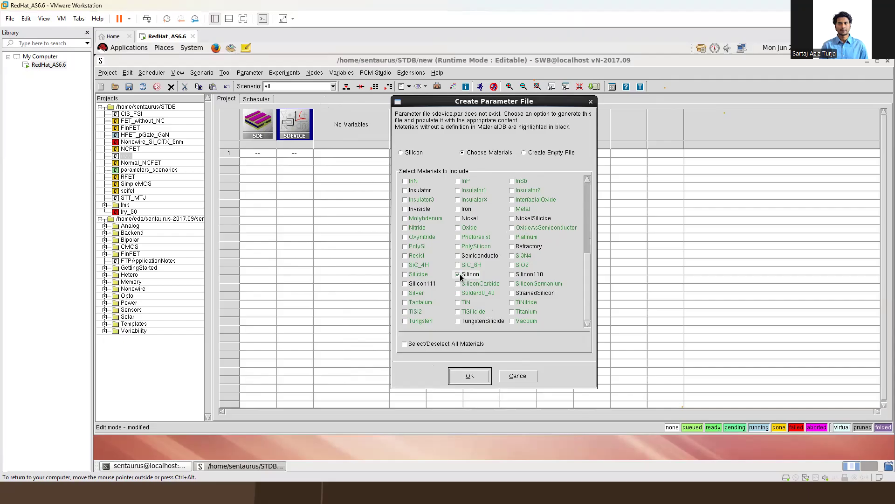
left_click(522, 265)
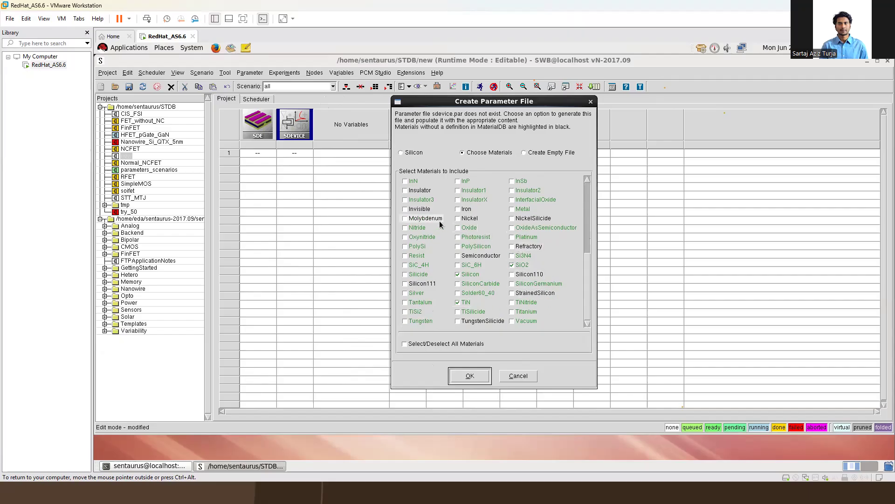
left_click(522, 256)
left_click(483, 376)
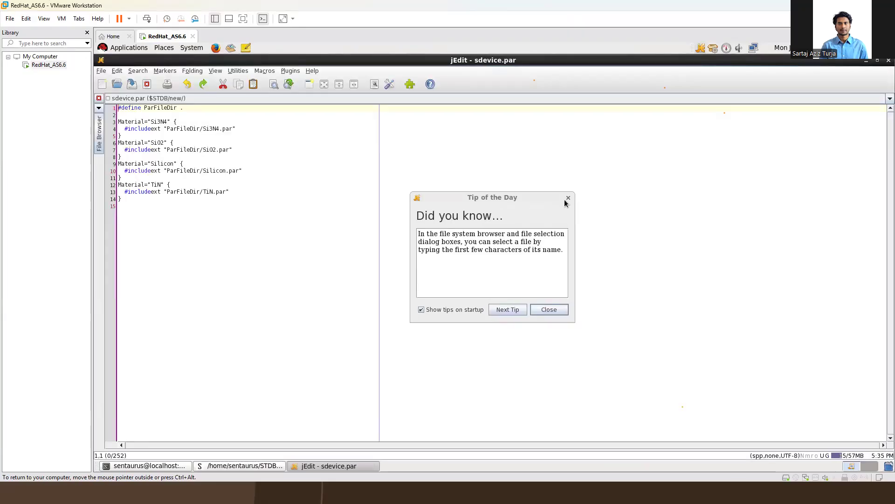
Dismiss the tip of the day, close the parameter file's editor, and exit Sentaurus Workbench without saving the project
left_click(565, 200)
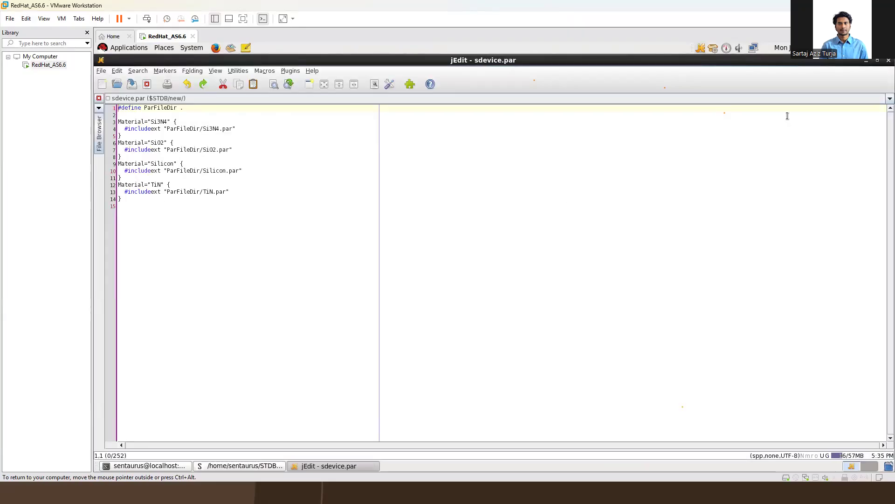
left_click(889, 62)
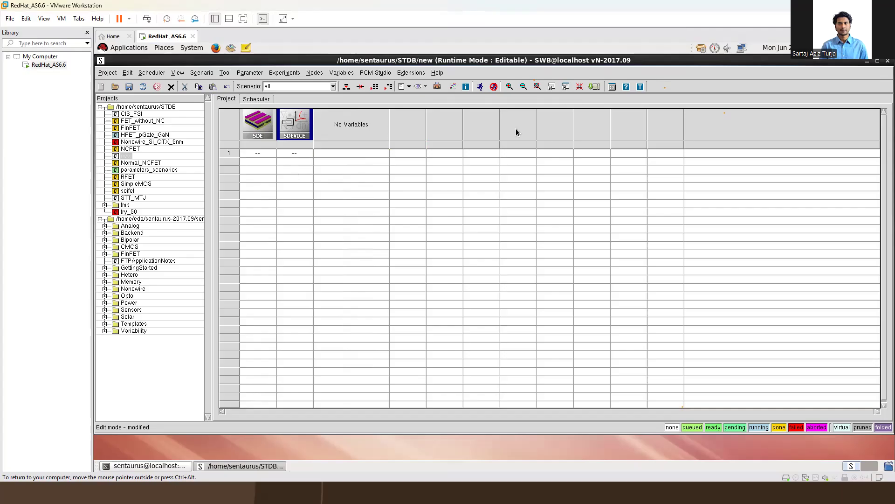
left_click(887, 62)
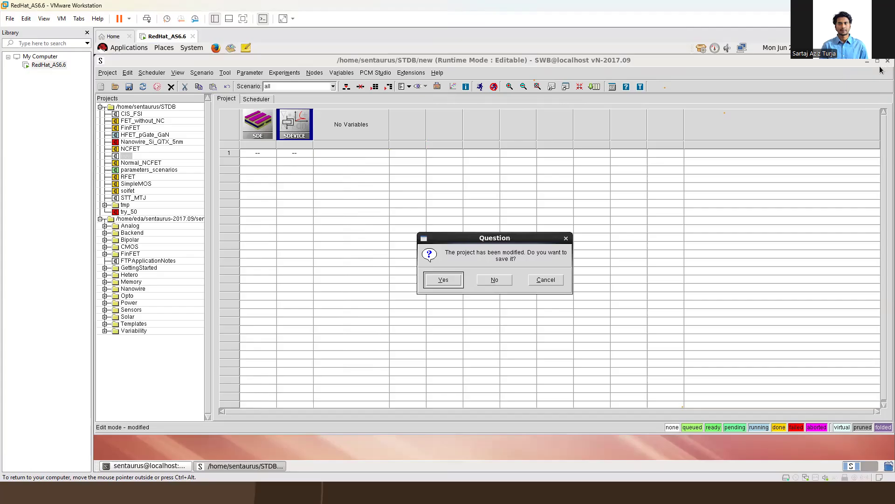
left_click(495, 280)
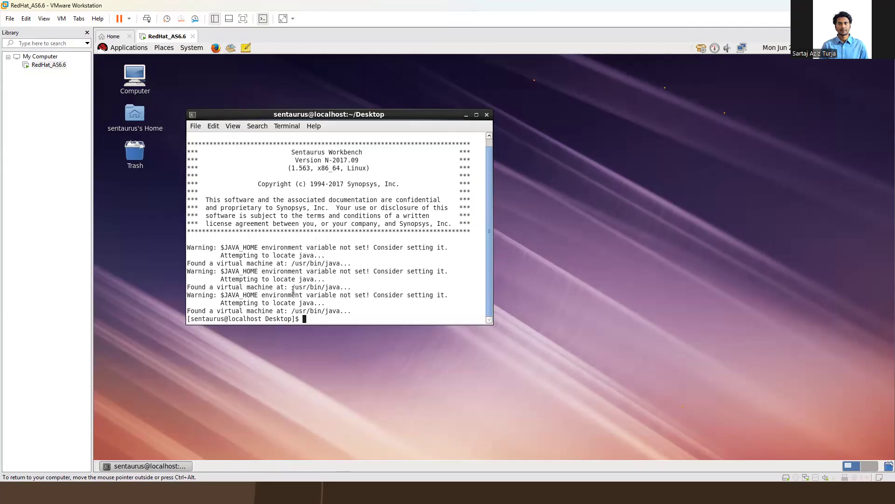
Launch Sentaurus Structure Editor from the terminal with the command sde and move its window partly clear of the terminal
type("sde")
key("Return")
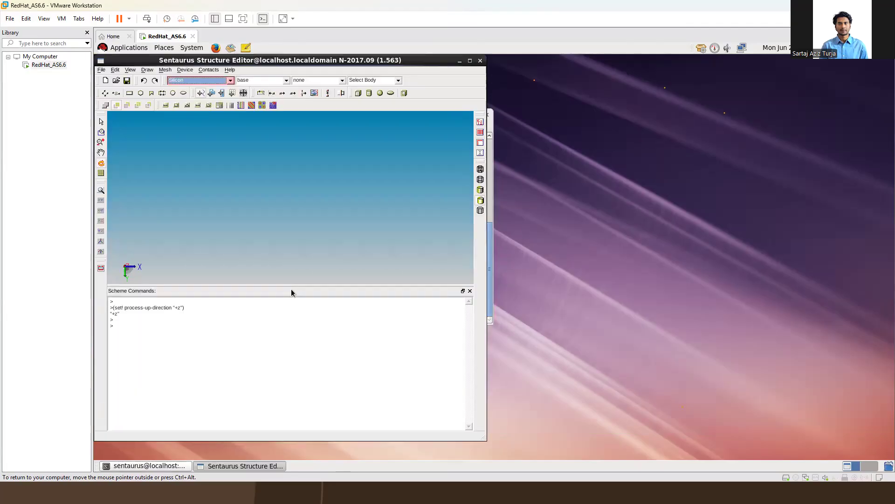
left_click_drag(410, 64, 613, 84)
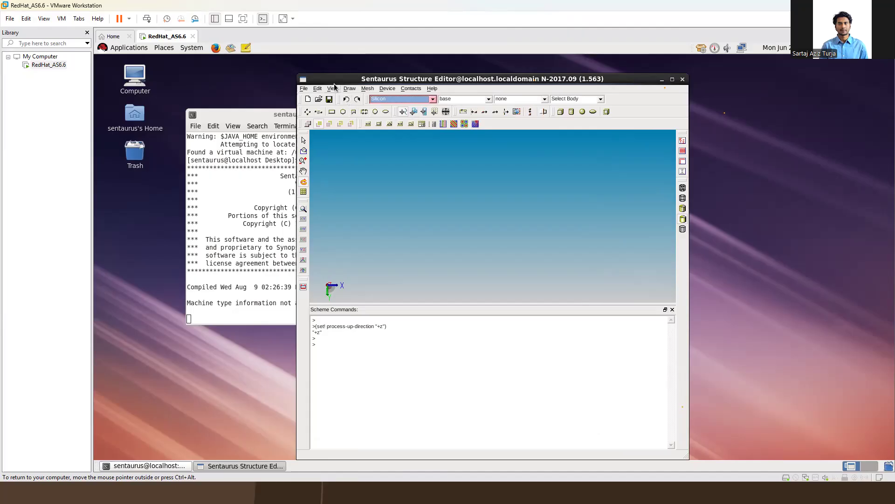
Draw a 2D Silicon rectangle on the base plane from about (-1.66, -0.75) to about (0.94, 0.30)
left_click(350, 88)
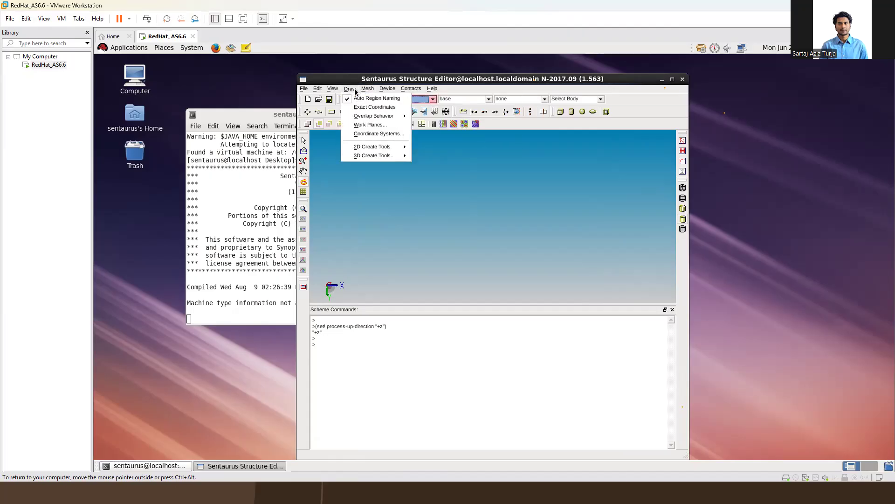
mouse_move(369, 148)
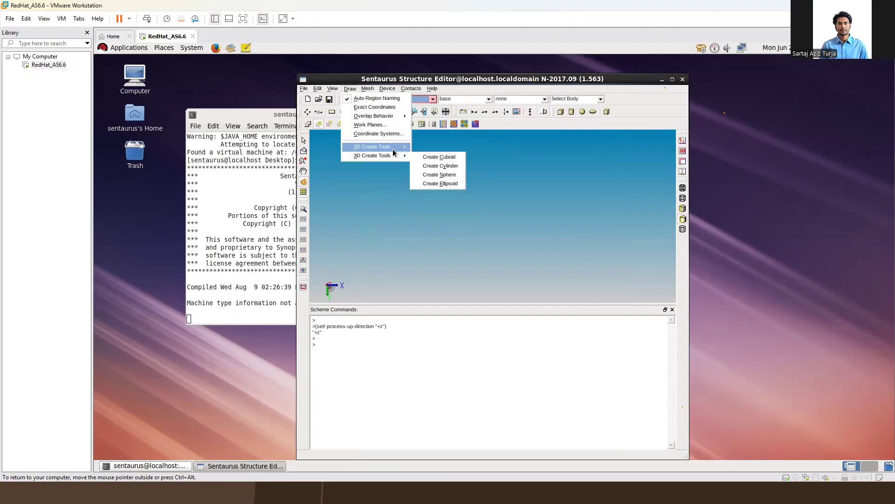
left_click(436, 170)
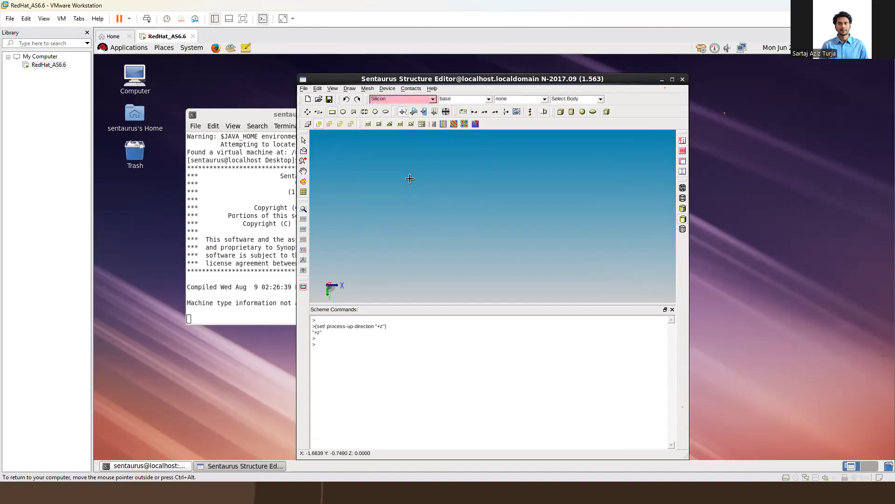
left_click_drag(410, 178, 539, 231)
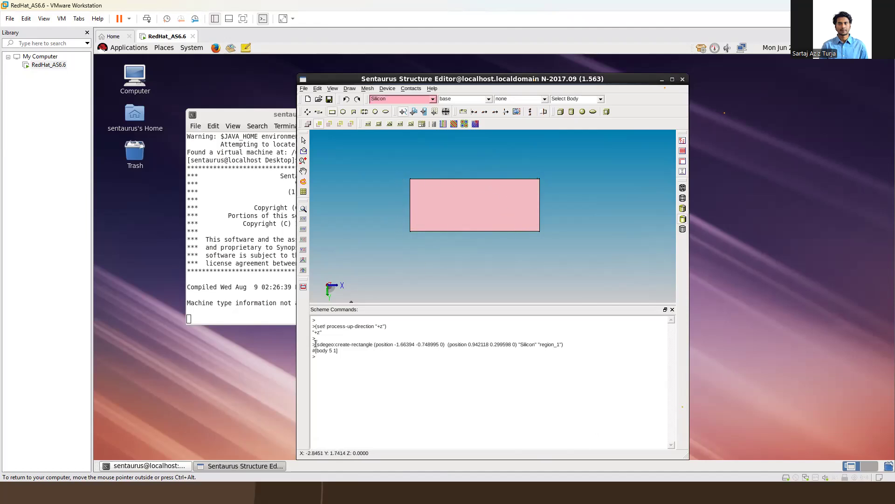
Copy the sdegeo:create-rectangle command from the Scheme command history, paste it at the prompt, and run it again
left_click_drag(317, 344, 566, 343)
key("cmd+c")
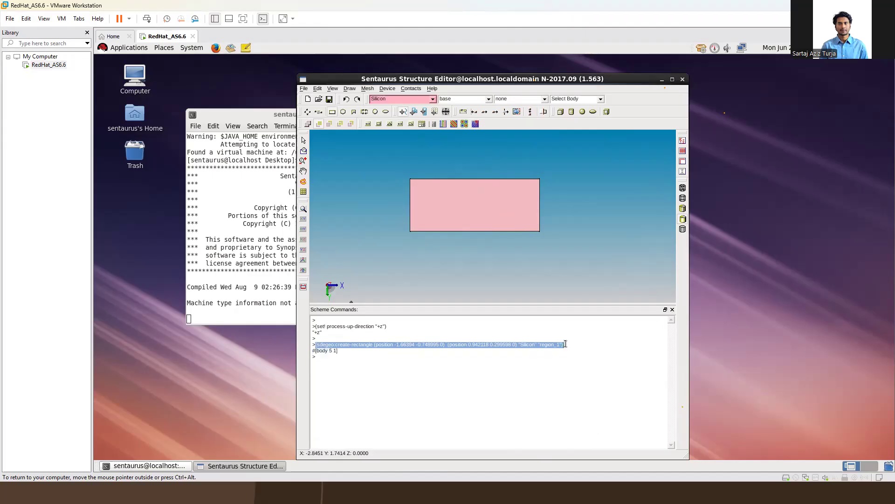
left_click(571, 349)
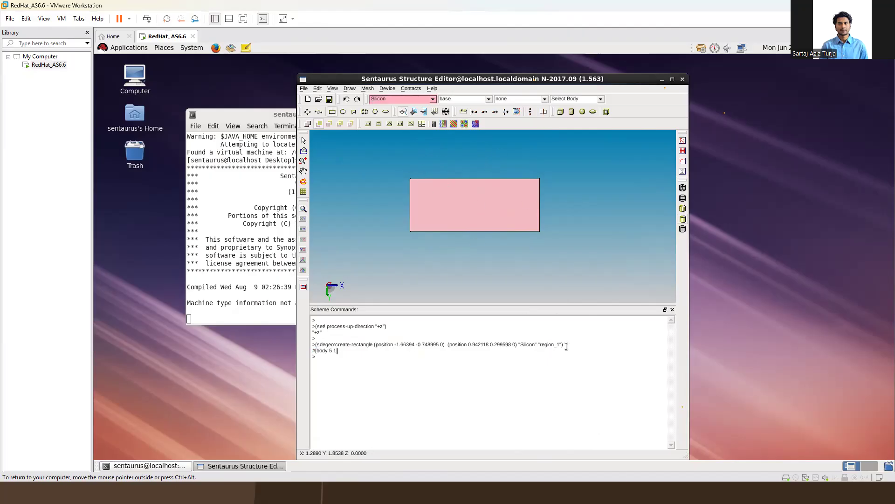
left_click_drag(578, 345, 311, 346)
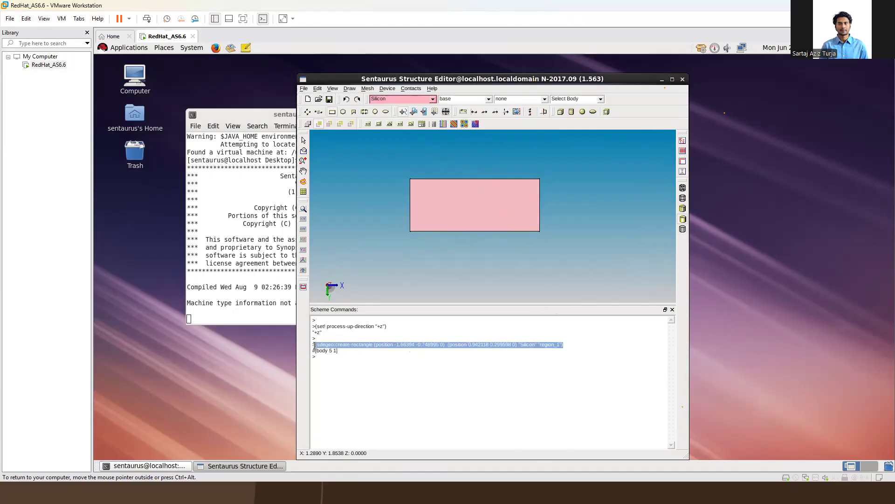
middle_click(315, 345)
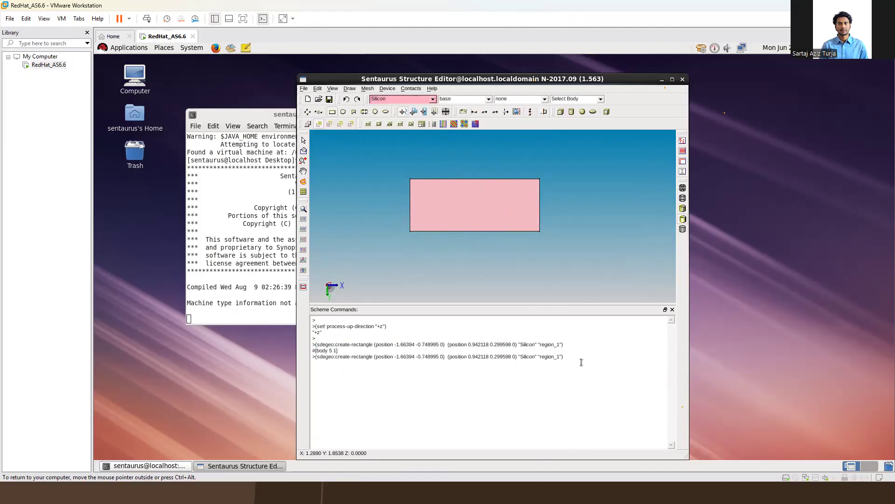
key("Return")
Examine the available contacts, the Contact Sets dialog's settings, and the commands for assigning contacts
left_click(545, 100)
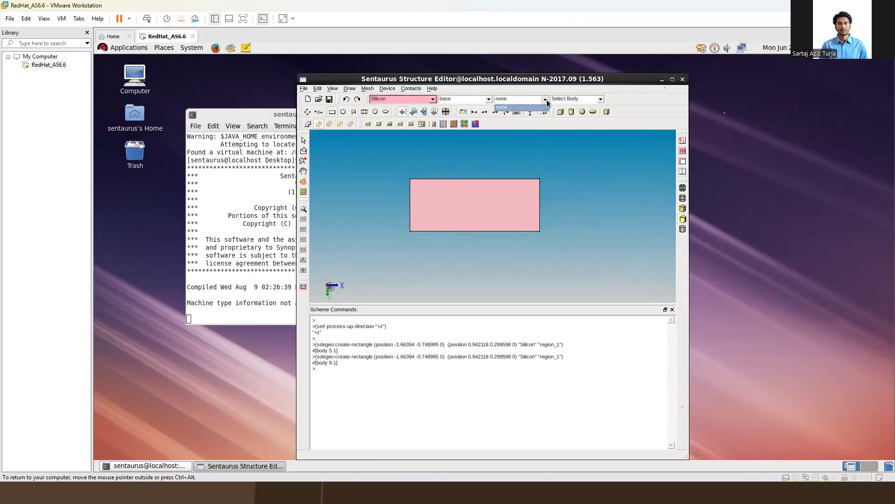
left_click(411, 90)
left_click(411, 89)
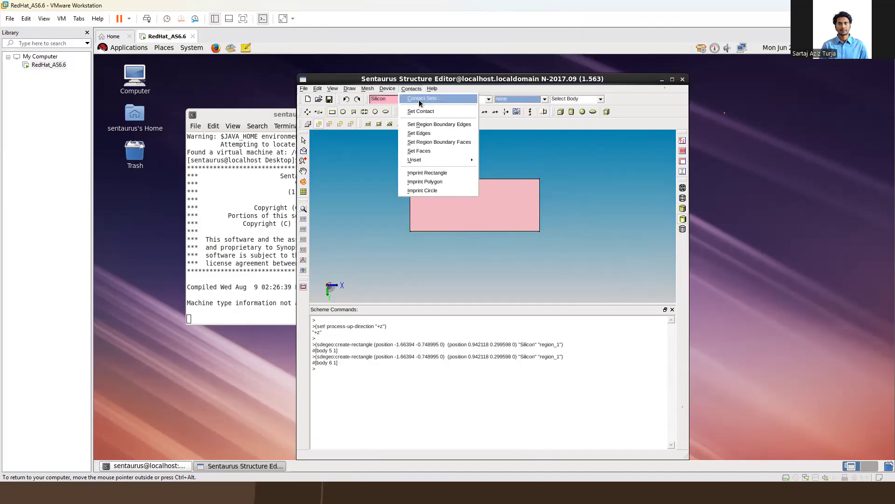
left_click(421, 99)
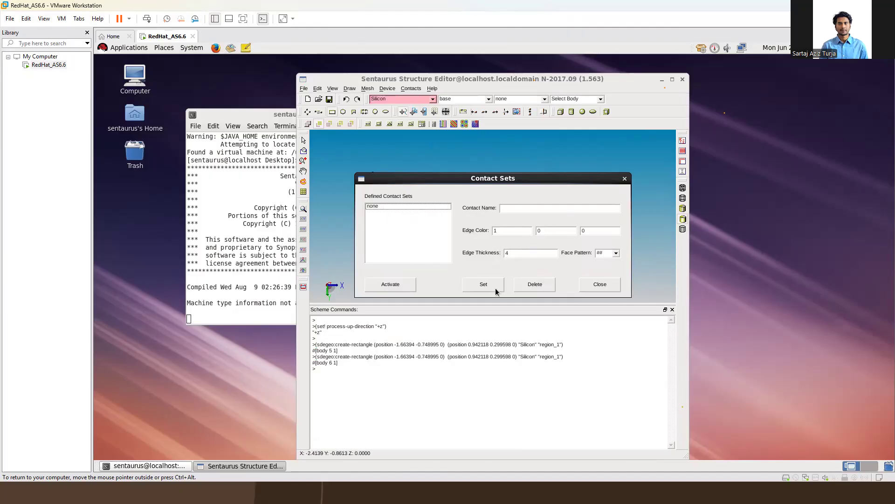
left_click(599, 284)
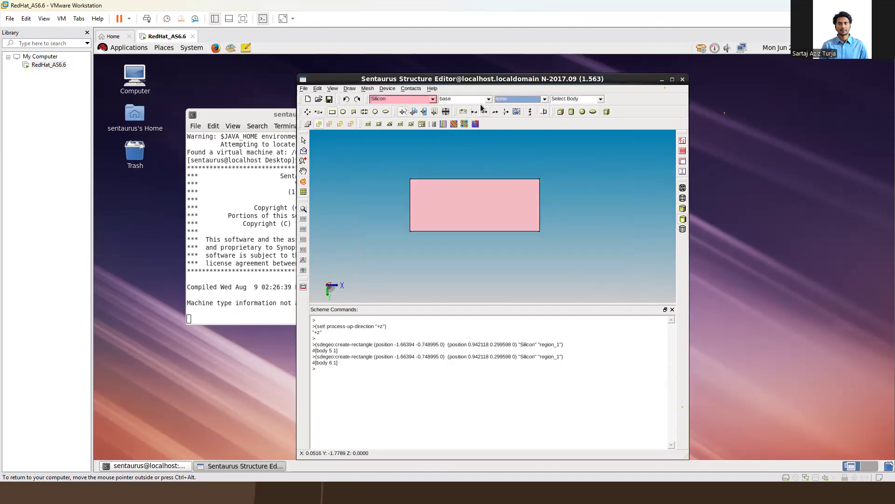
left_click(406, 89)
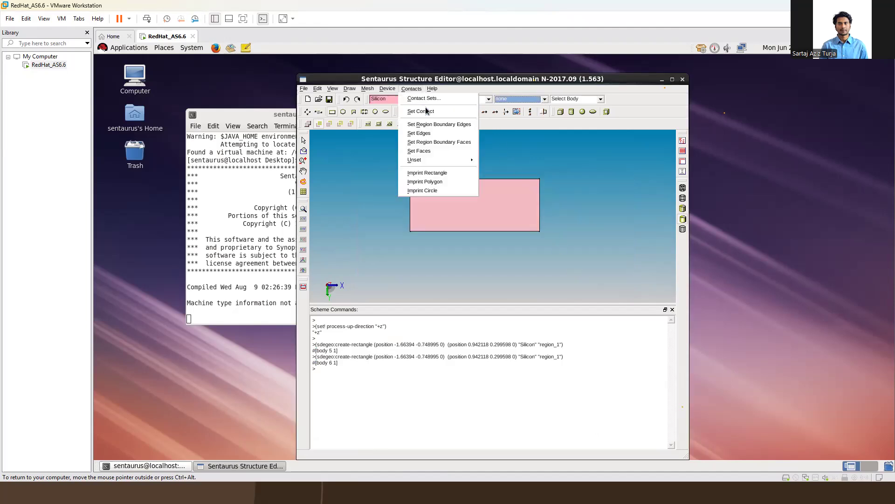
left_click(545, 104)
left_click(544, 101)
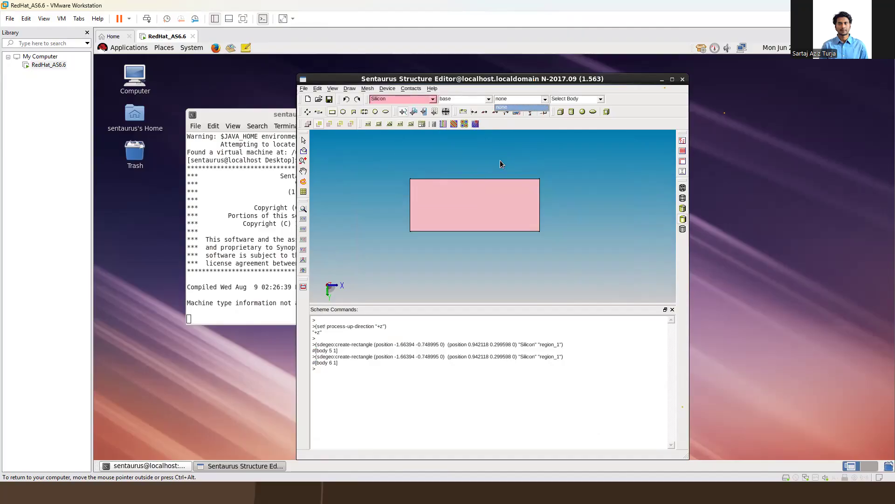
Review the available work planes and selection modes, and look through the mesh, device and contact commands
left_click(488, 99)
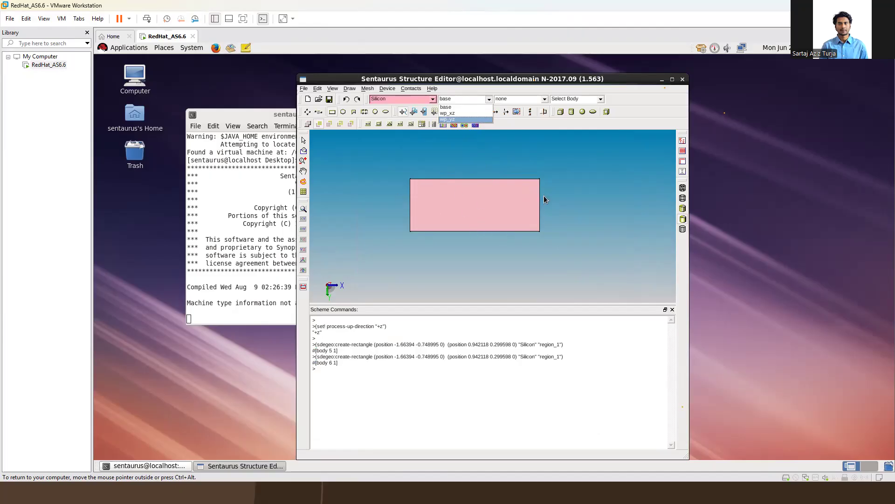
left_click(590, 196)
left_click(600, 99)
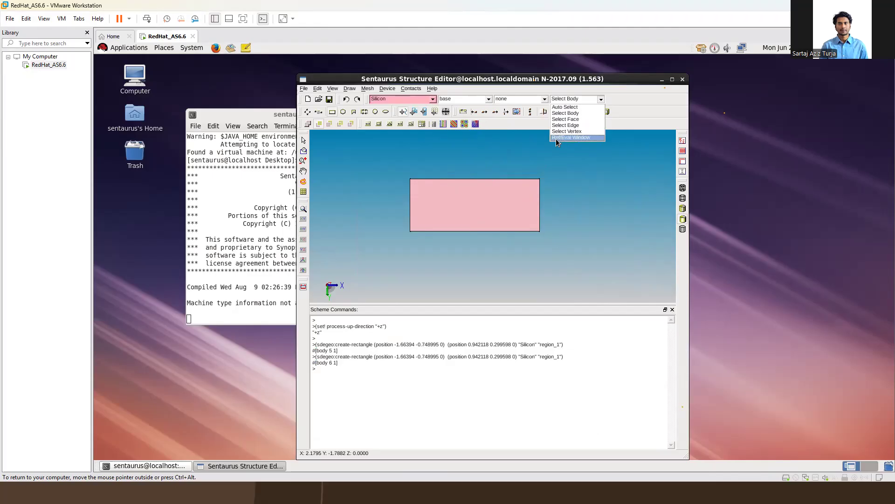
left_click(454, 141)
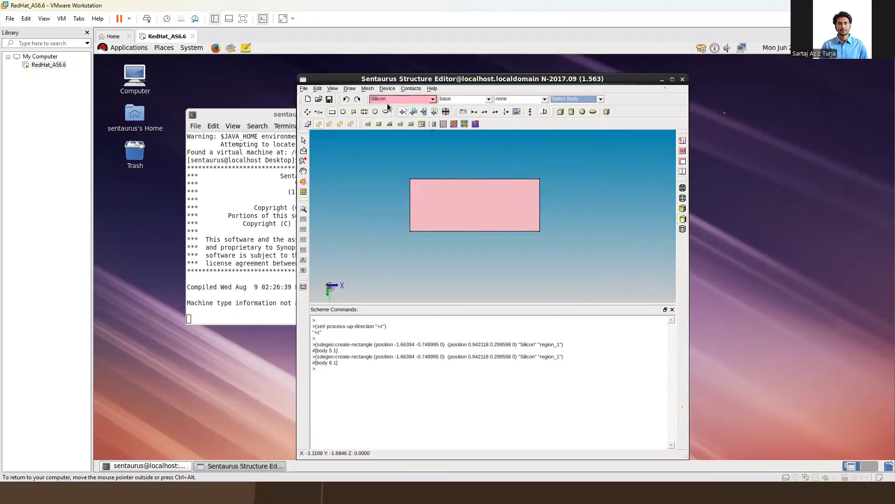
left_click(373, 89)
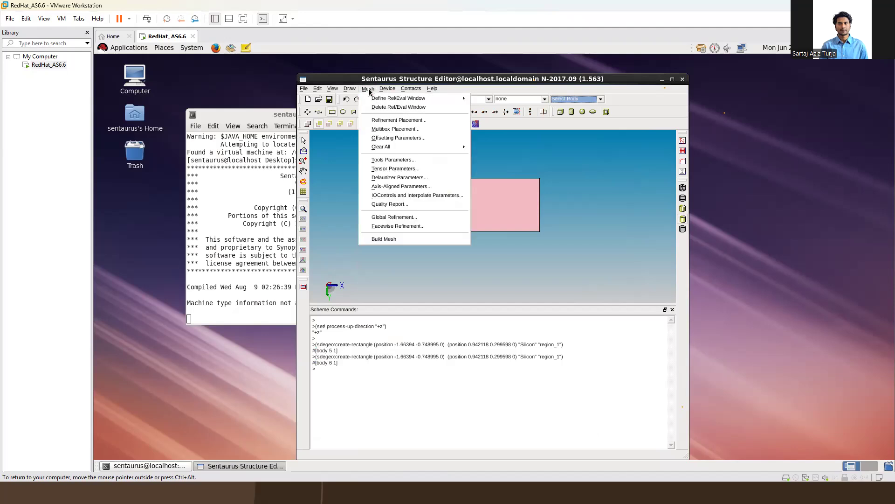
mouse_move(388, 90)
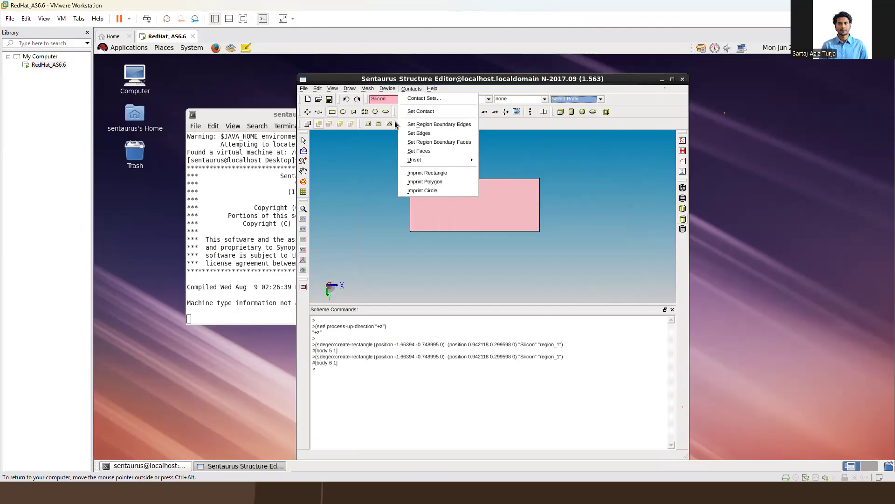
Close Sentaurus Structure Editor without saving the model and launch Sentaurus Workbench from the terminal with swb
mouse_move(350, 89)
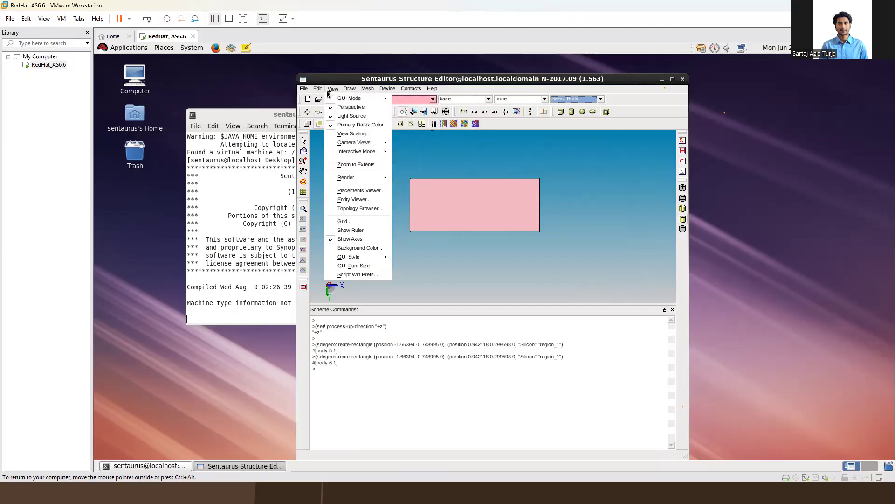
left_click(417, 154)
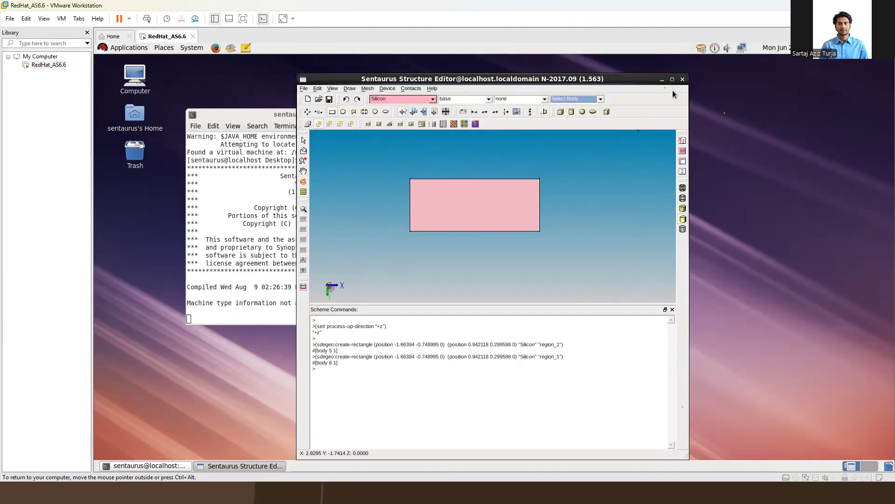
left_click(683, 79)
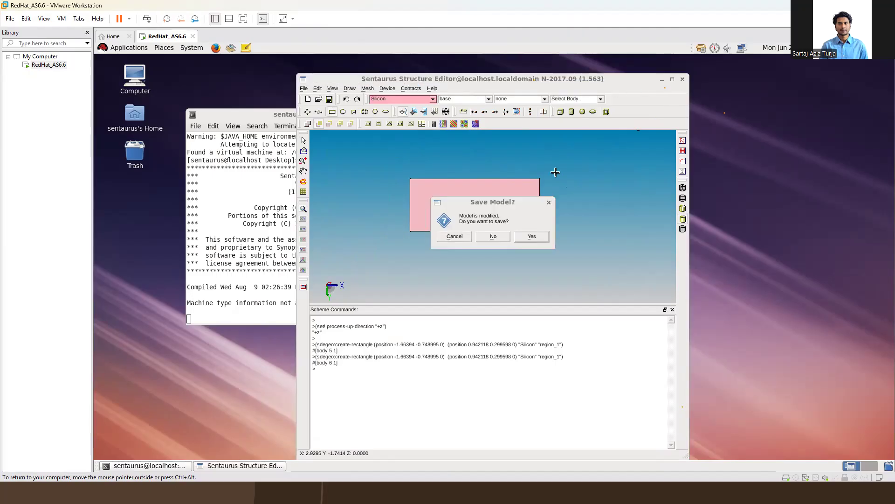
left_click(493, 236)
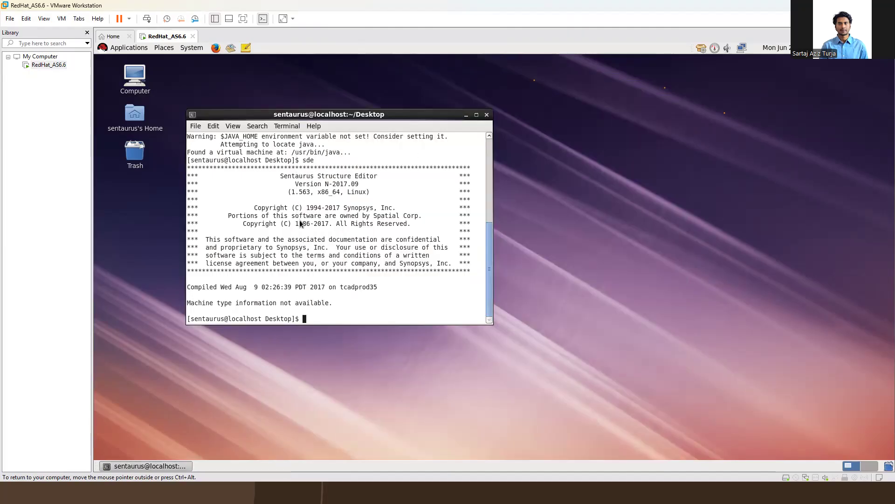
type("swb")
key("Return")
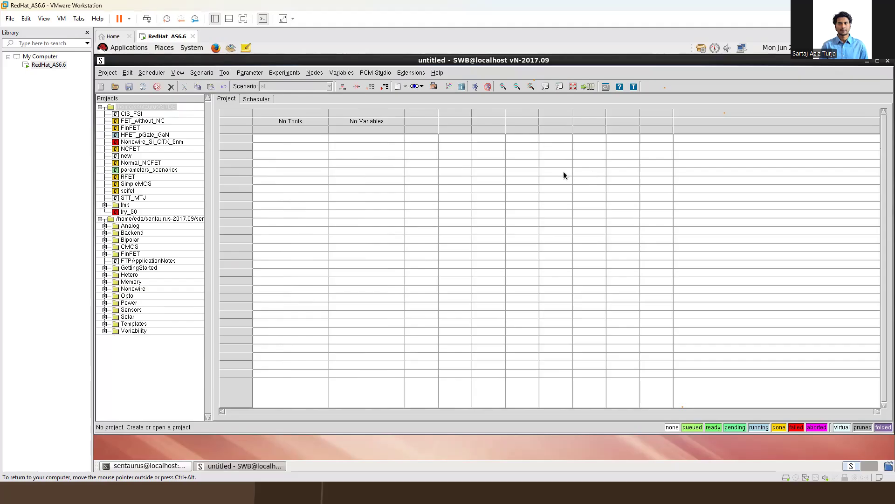
Open the TCAD Sentaurus documentation, look over its manual categories, and close it
left_click(618, 87)
scroll(641, 245, "down", 3)
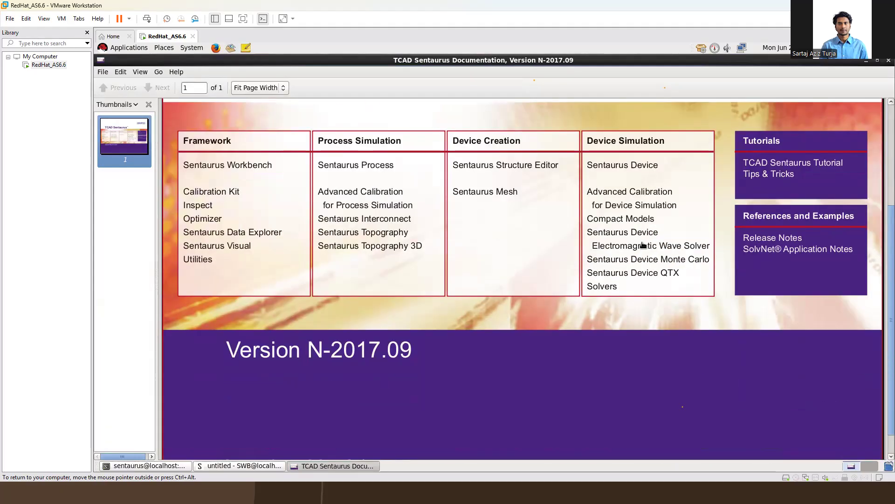
scroll(643, 244, "up", 3)
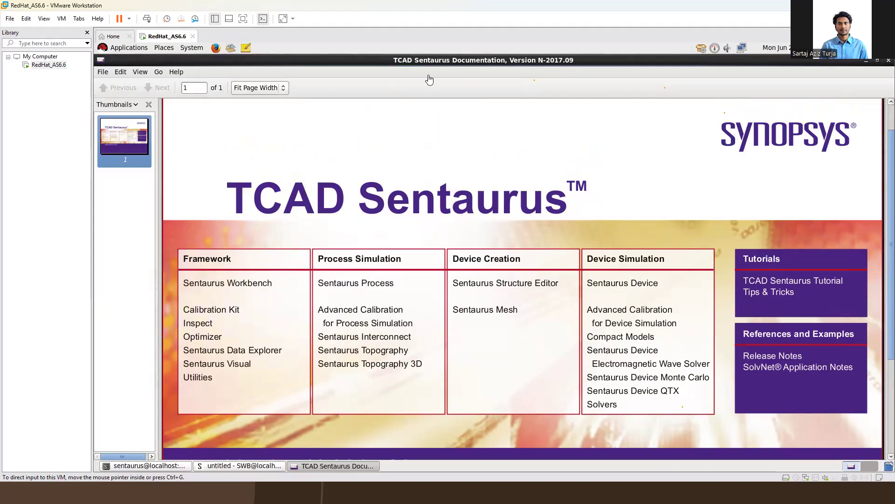
left_click(889, 60)
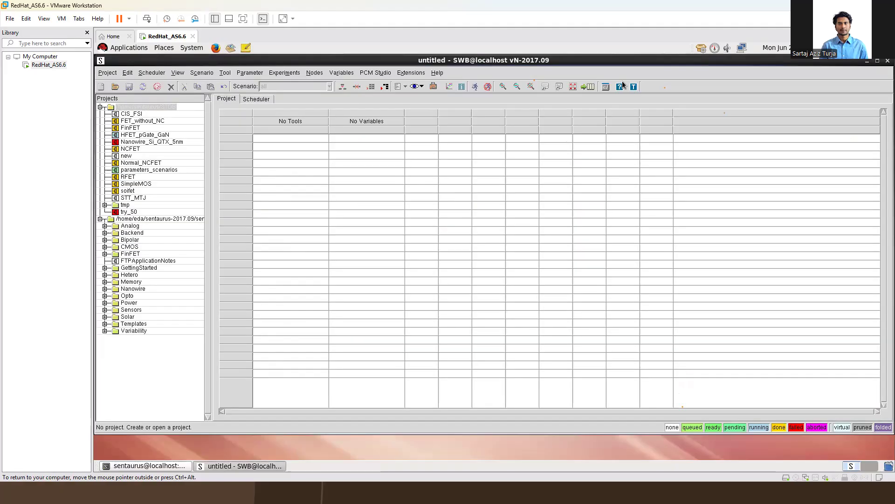
Open the TCAD Sentaurus Tutorial and look through its list of training modules
left_click(633, 87)
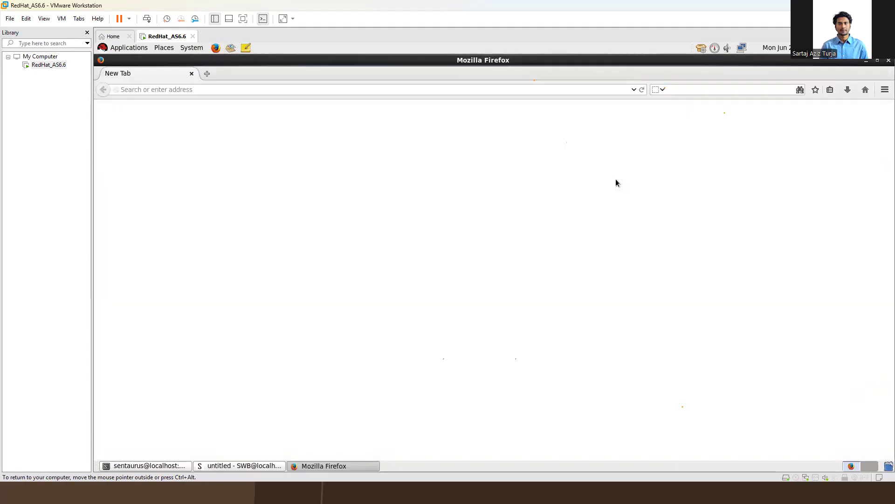
scroll(314, 161, "down", 4)
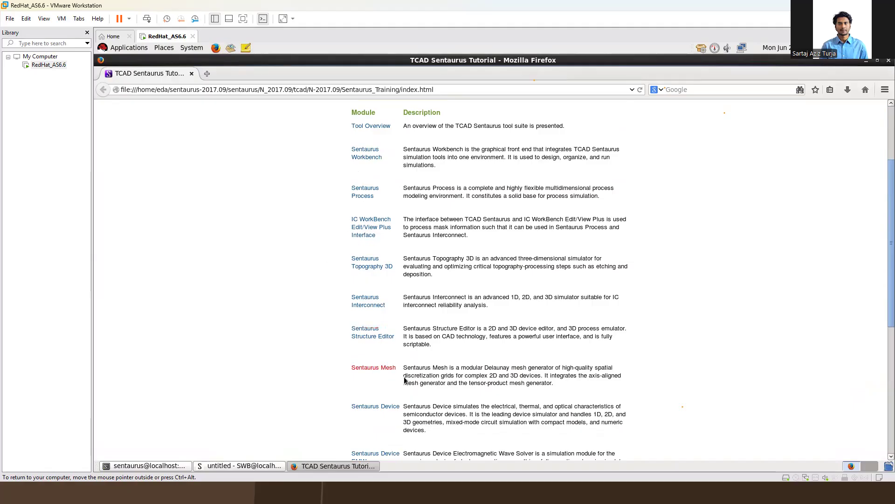
scroll(390, 325, "down", 5)
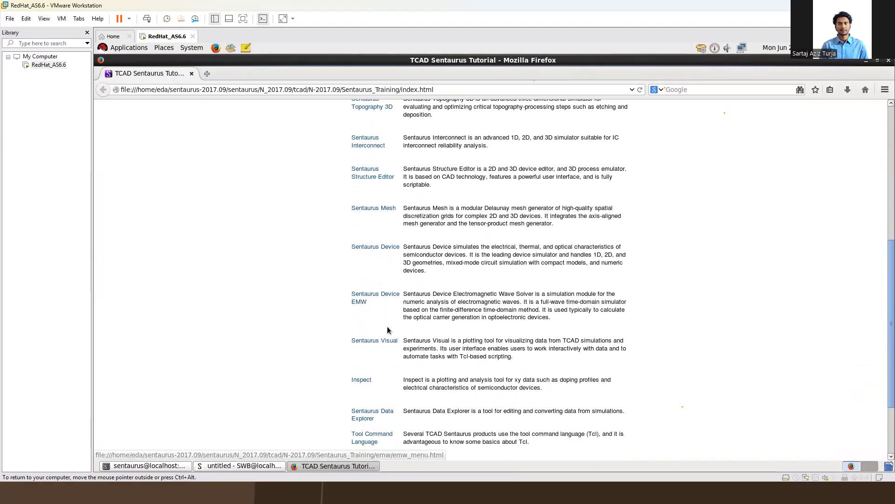
scroll(384, 325, "up", 4)
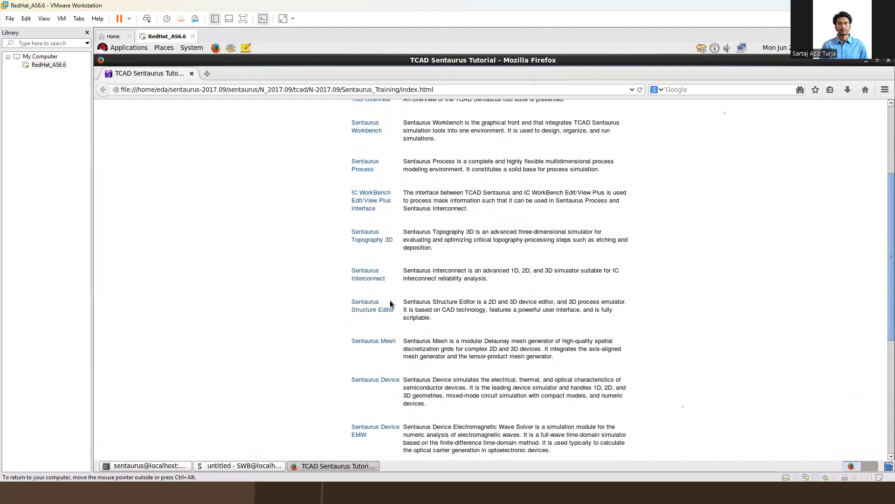
scroll(391, 303, "up", 2)
scroll(390, 302, "down", 3)
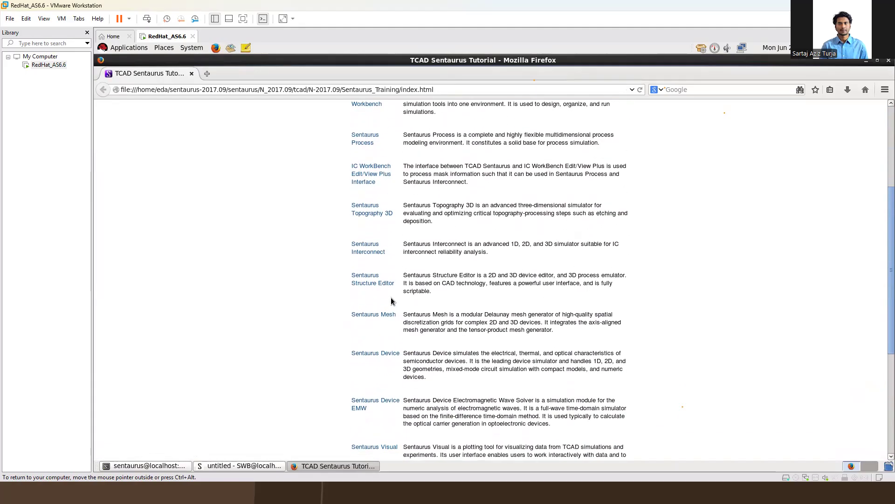
Look through the Generating 2D Boundaries section of the Sentaurus Structure Editor module, and return to the tutorial's module list
left_click(366, 278)
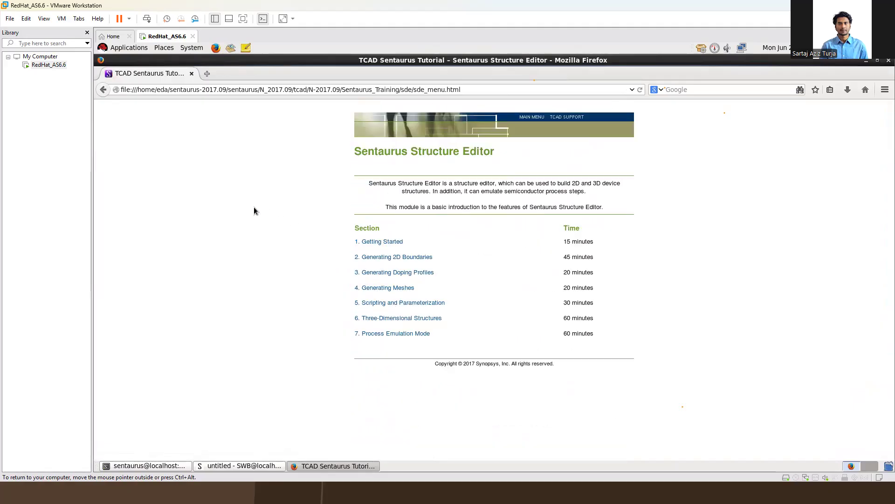
left_click(385, 257)
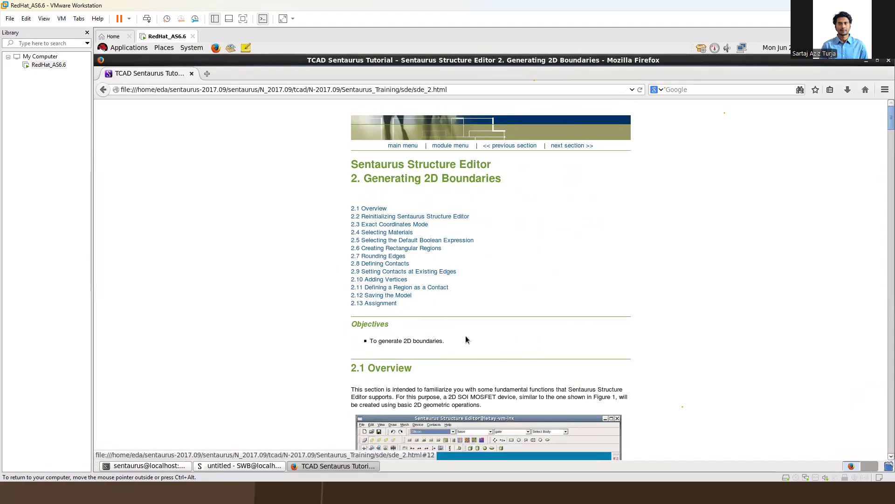
scroll(466, 331, "down", 15)
scroll(469, 325, "up", 13)
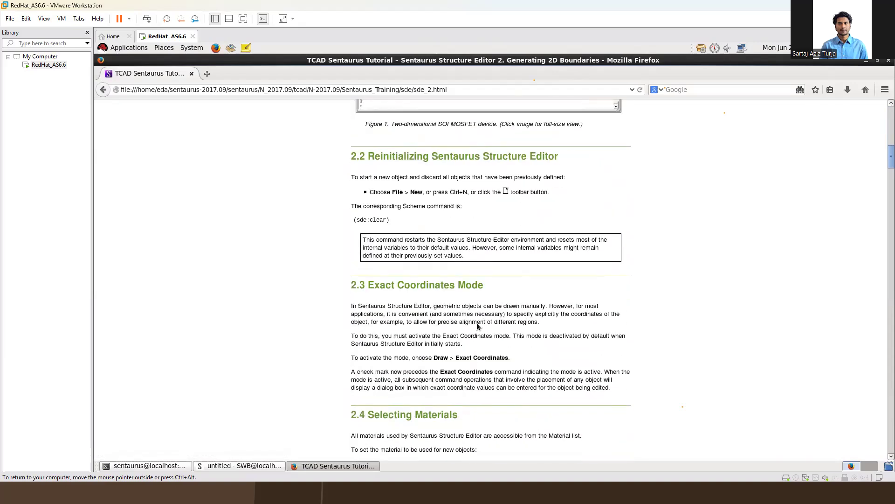
scroll(823, 268, "down", 6)
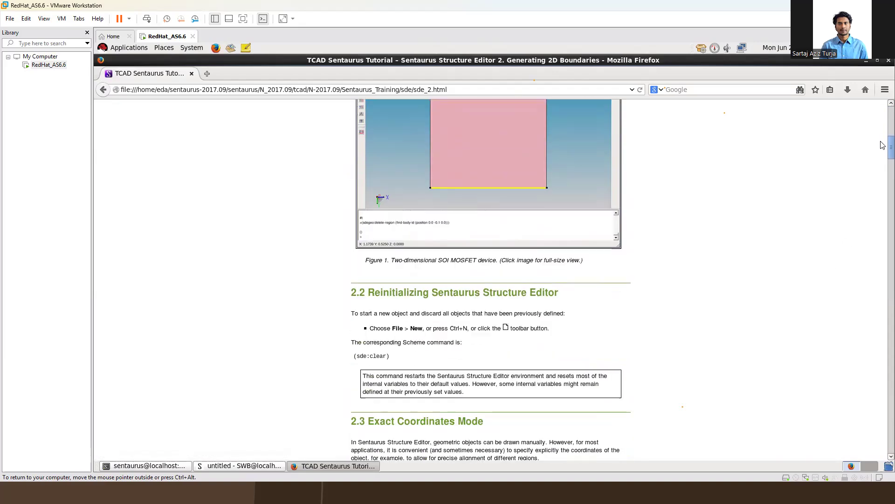
left_click_drag(889, 156, 888, 357)
scroll(717, 274, "down", 10)
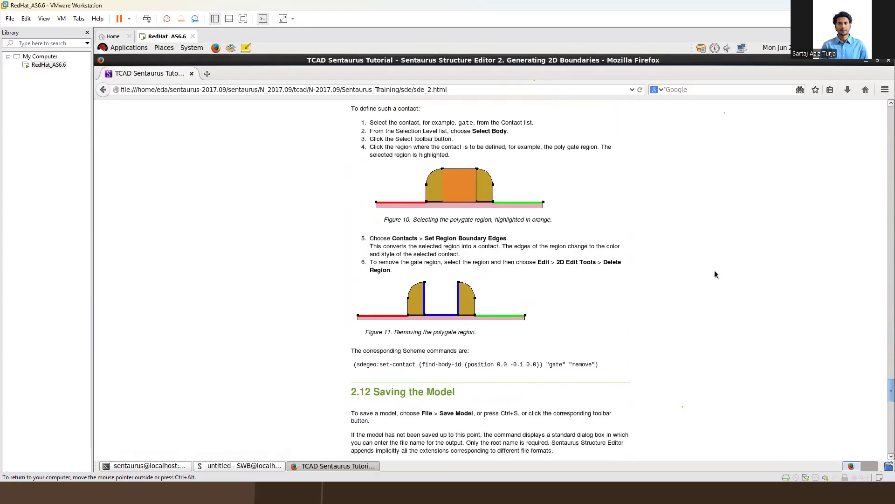
left_click(104, 90)
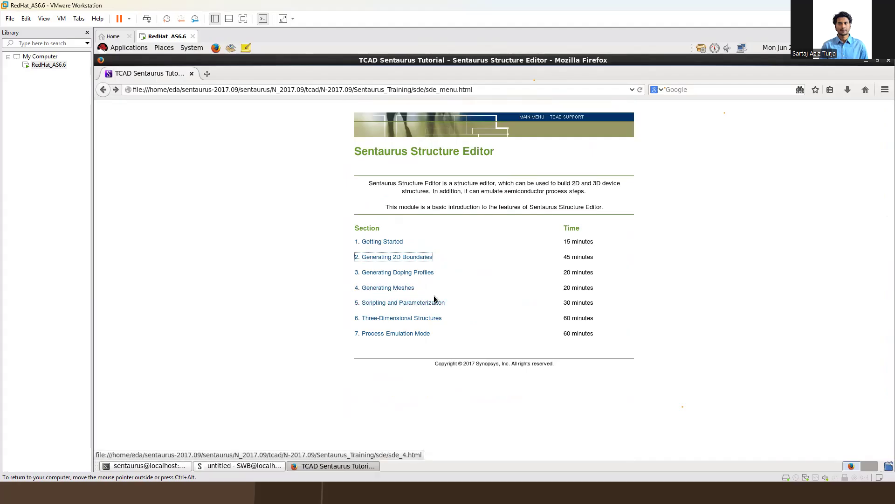
left_click(103, 91)
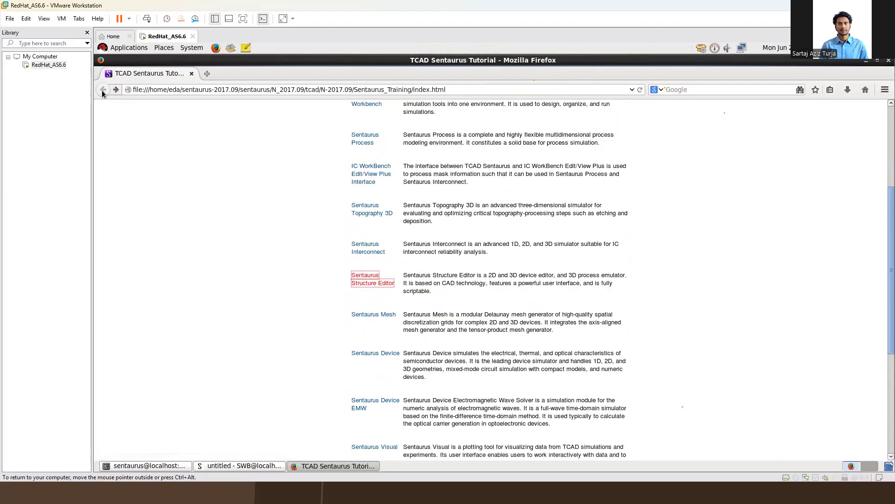
Look through the Mixed Mode section of the Sentaurus Device module, and close the tutorial
left_click(376, 352)
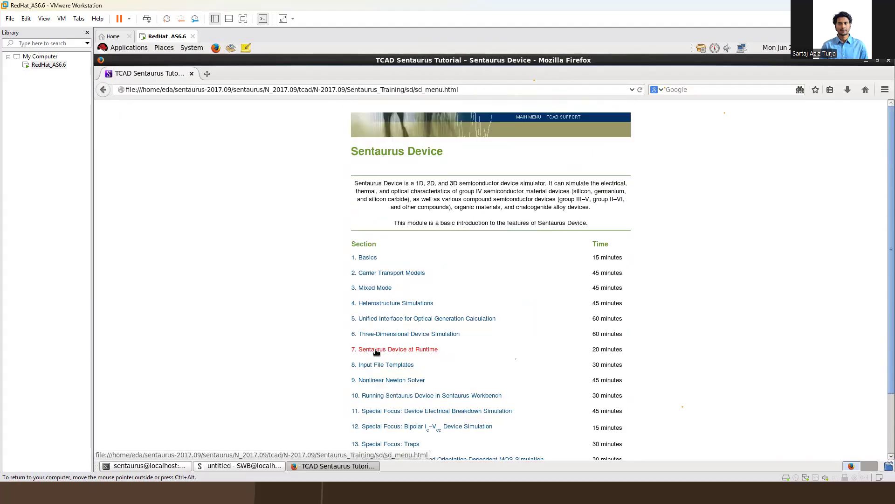
left_click(369, 288)
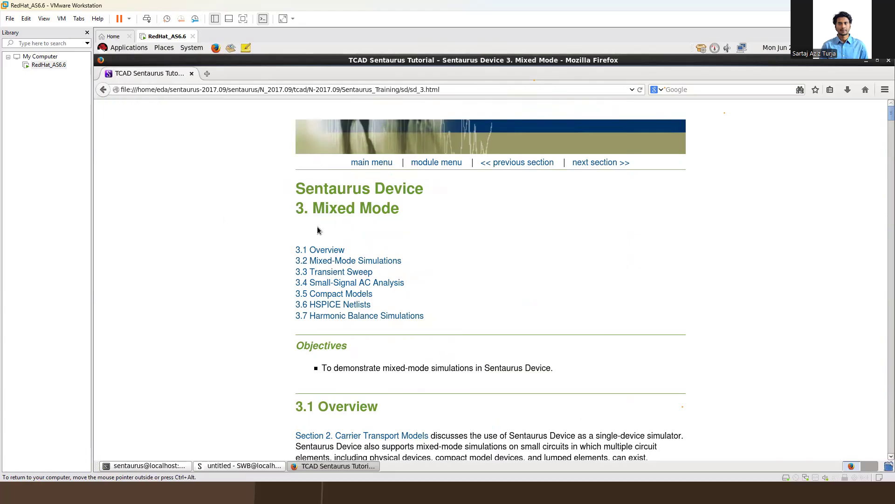
scroll(317, 228, "down", 20)
scroll(319, 227, "down", 20)
scroll(319, 228, "down", 20)
scroll(320, 229, "down", 5)
scroll(320, 230, "down", 15)
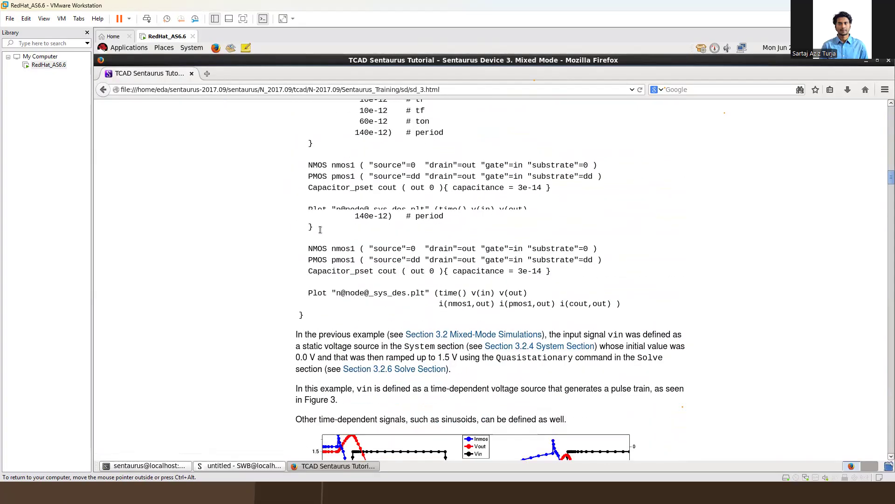
left_click(102, 91)
left_click(101, 91)
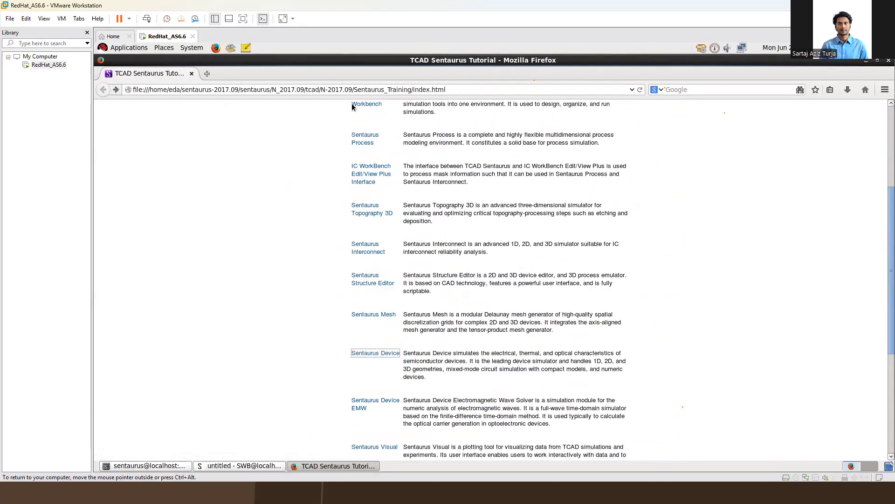
left_click(889, 61)
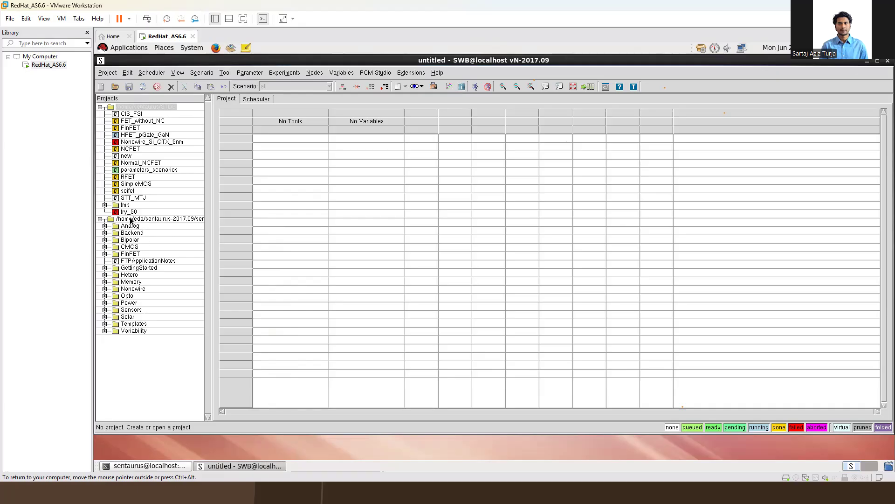
Expand the FinFET, GettingStarted, sde and CMOS folders of the supplied library to view their example projects
left_click(130, 254)
left_click(105, 254)
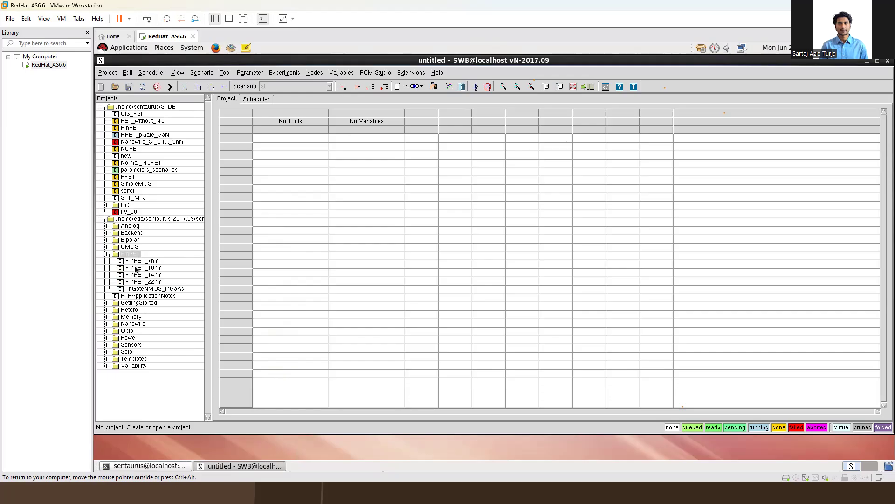
left_click(105, 303)
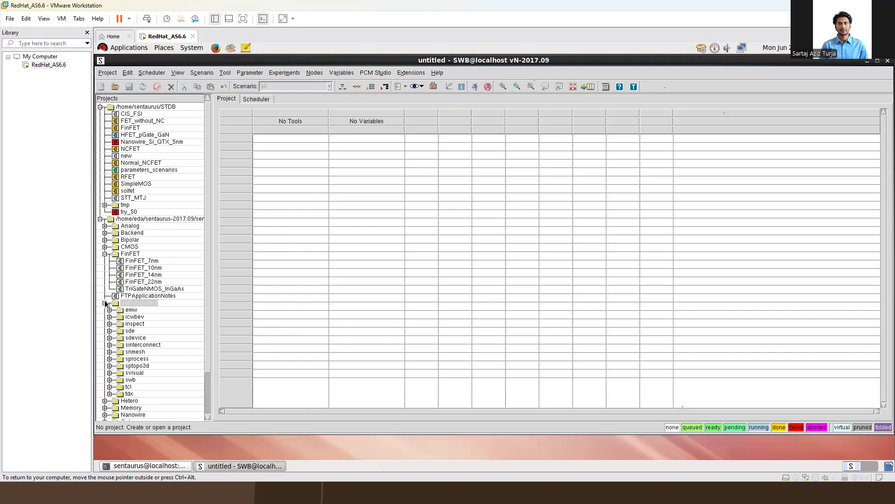
left_click(109, 331)
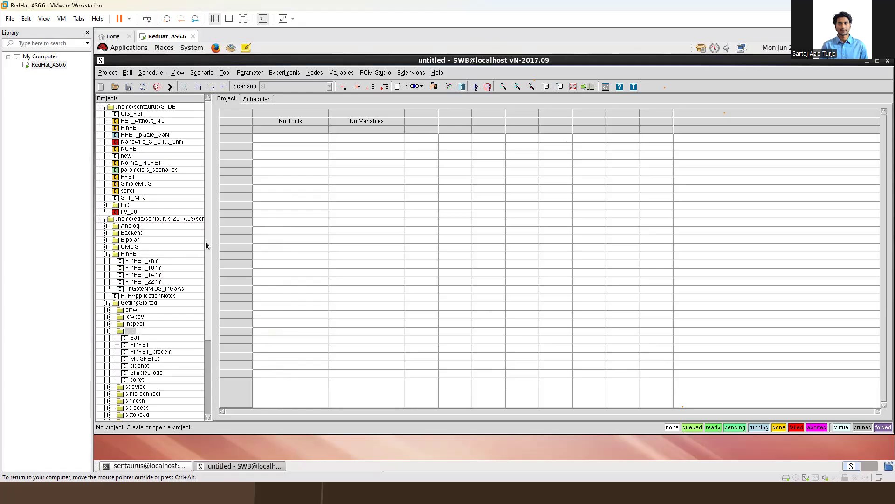
left_click(105, 247)
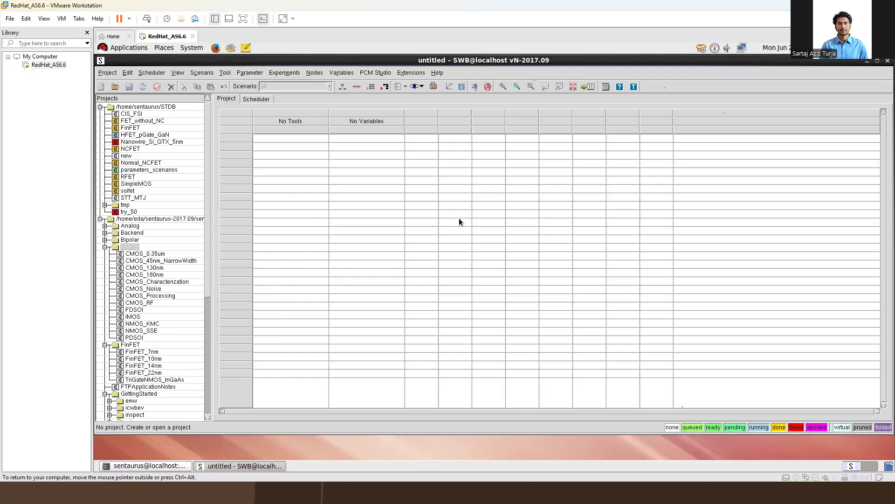
Open the soifet project and the third SDE tool's command file, soifet_dvs.cmd, and go to the start of the script
left_click(128, 191)
double_click(128, 191)
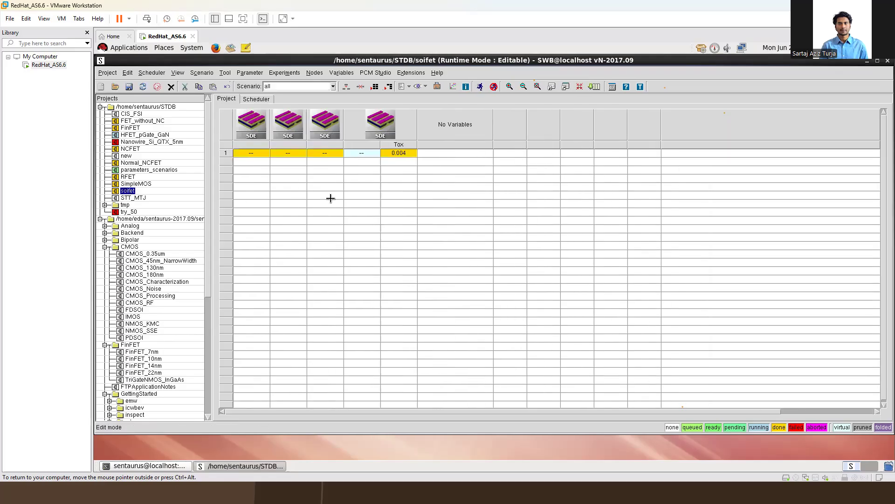
left_click(316, 124)
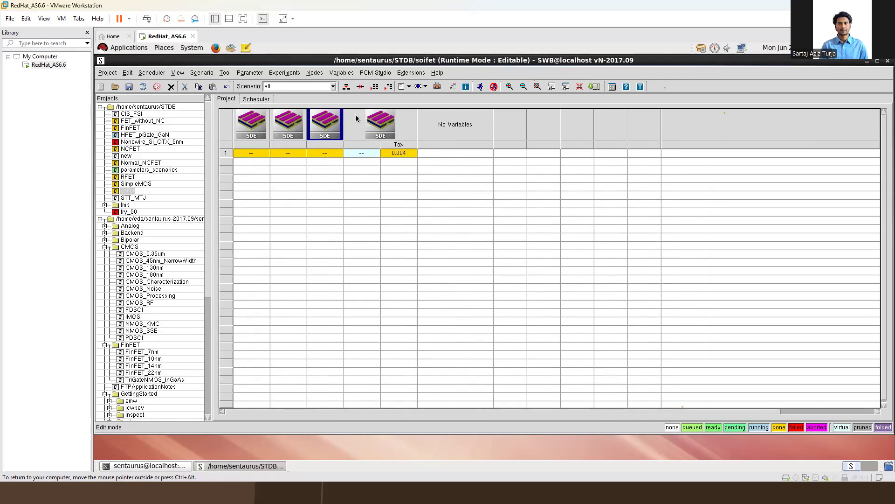
right_click(322, 121)
mouse_move(412, 203)
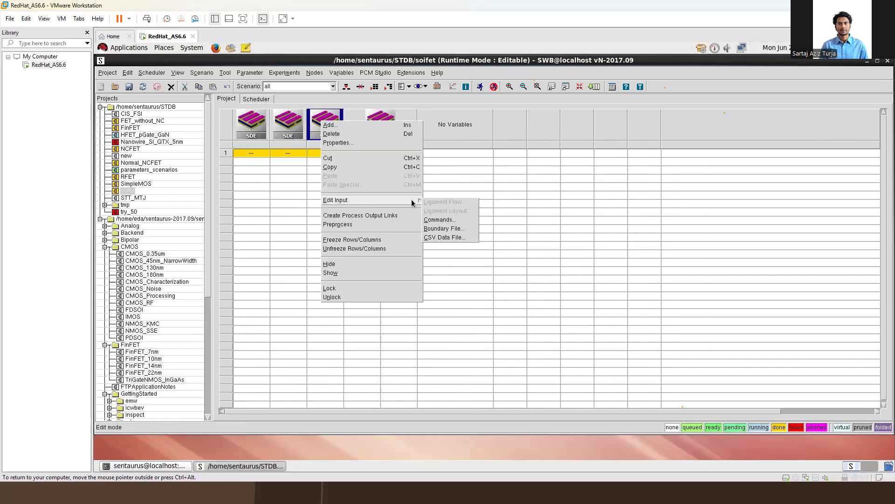
left_click(445, 220)
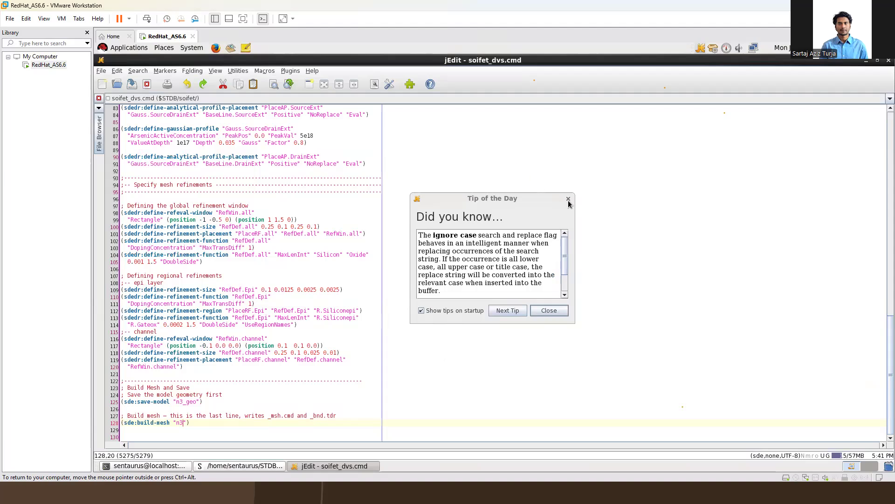
left_click(569, 199)
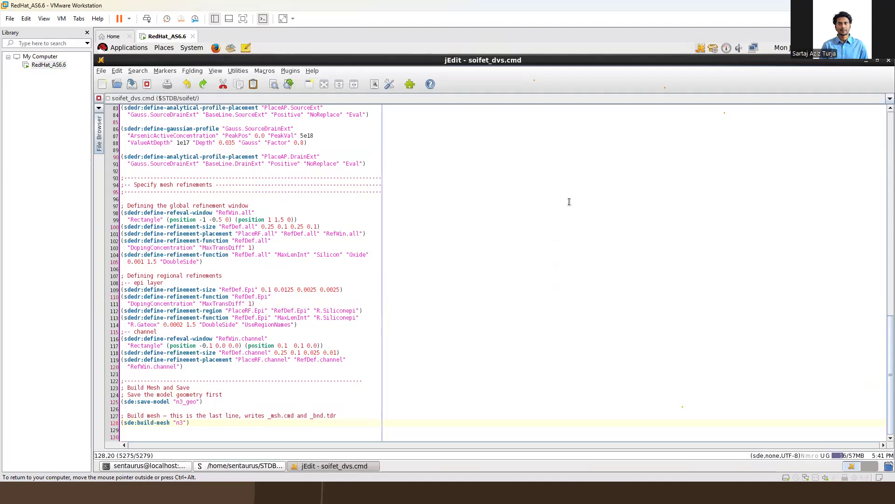
scroll(433, 174, "up", 20)
scroll(449, 174, "up", 7)
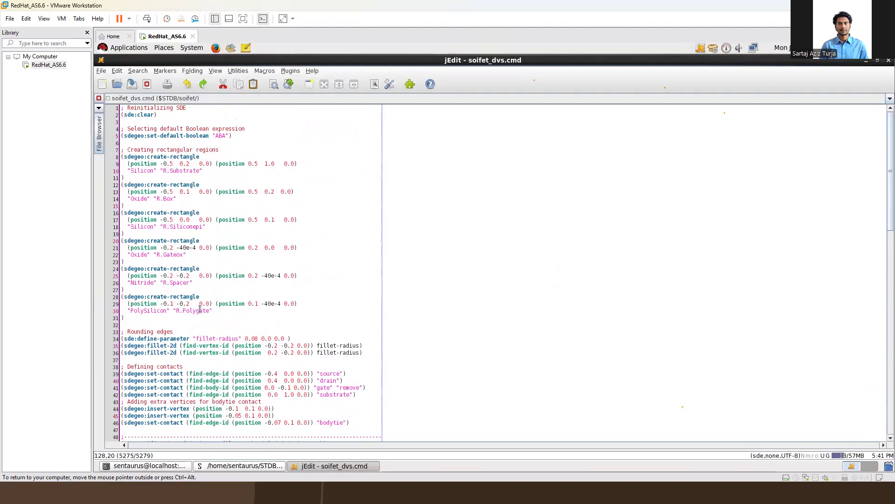
Read through the rectangular region, edge rounding and contact definitions in the soifet_dvs.cmd script
scroll(201, 308, "down", 4)
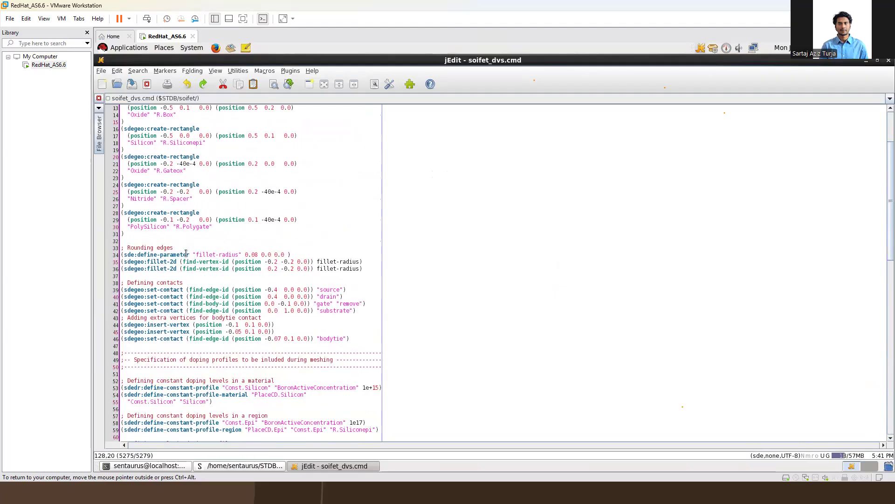
scroll(156, 258, "down", 1)
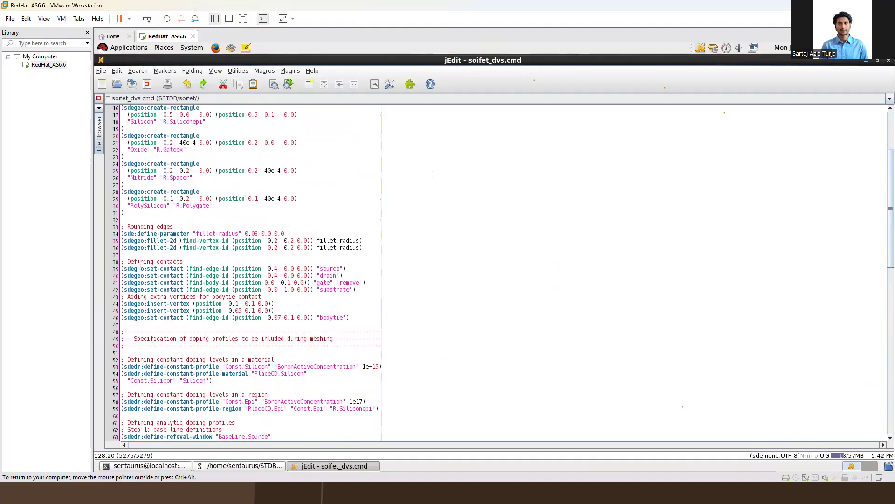
scroll(178, 284, "down", 1)
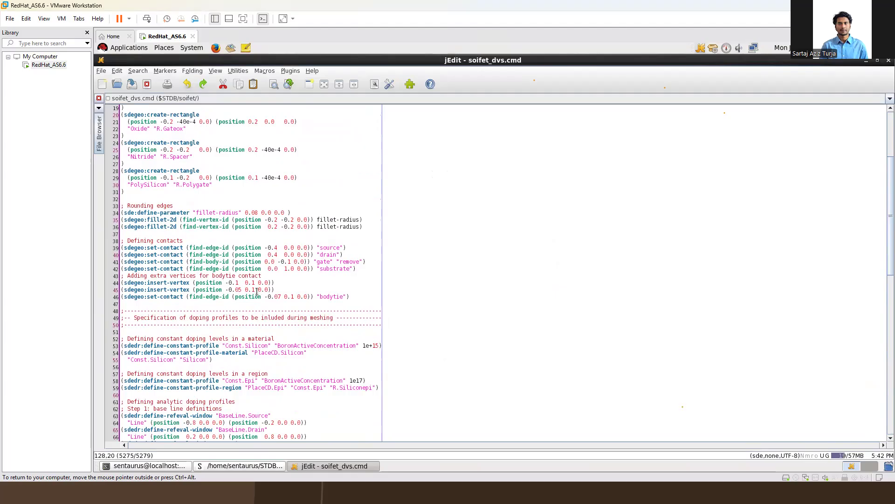
scroll(256, 291, "down", 1)
scroll(246, 288, "down", 2)
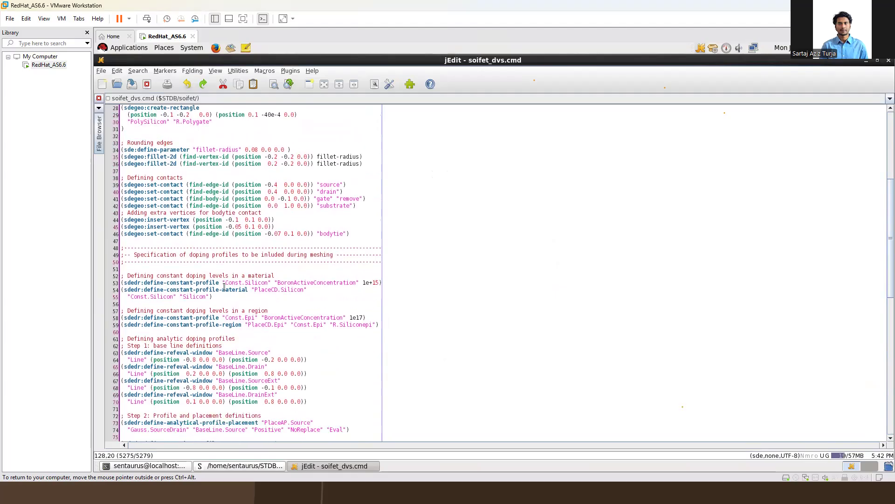
Read the doping profile, mesh refinement and mesh building sections of soifet_dvs.cmd, and close the file
scroll(200, 278, "down", 1)
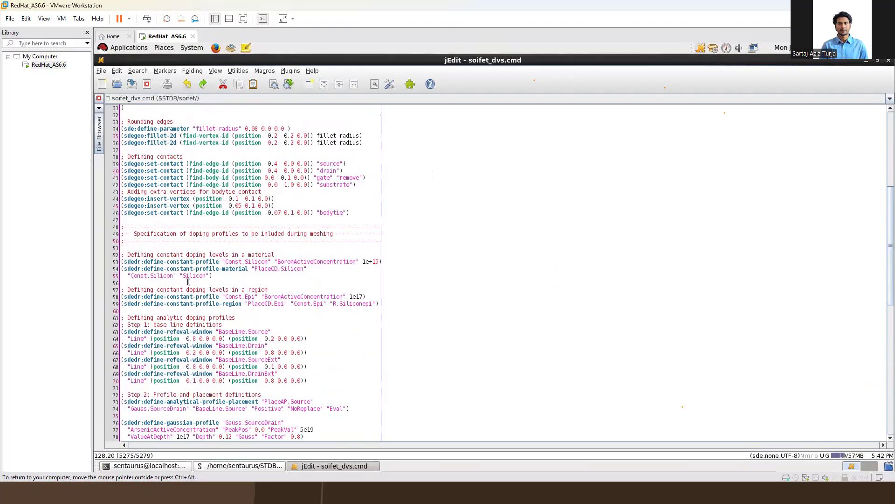
scroll(188, 282, "down", 1)
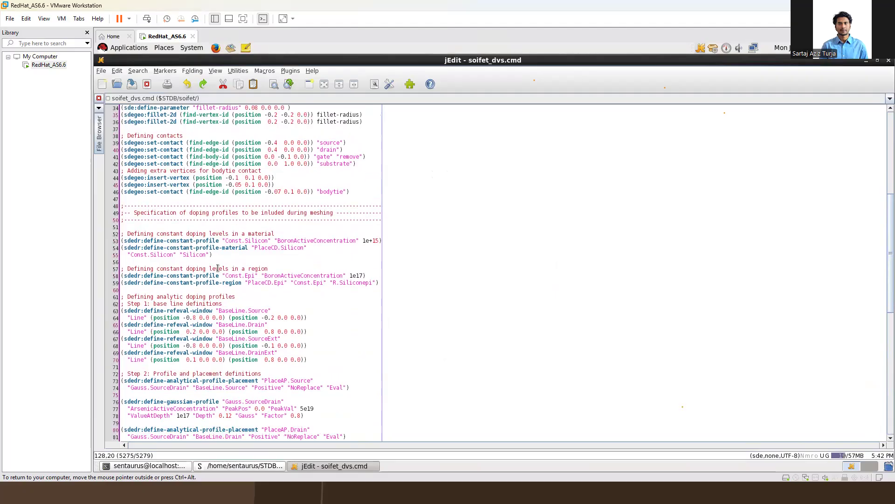
scroll(218, 281, "down", 2)
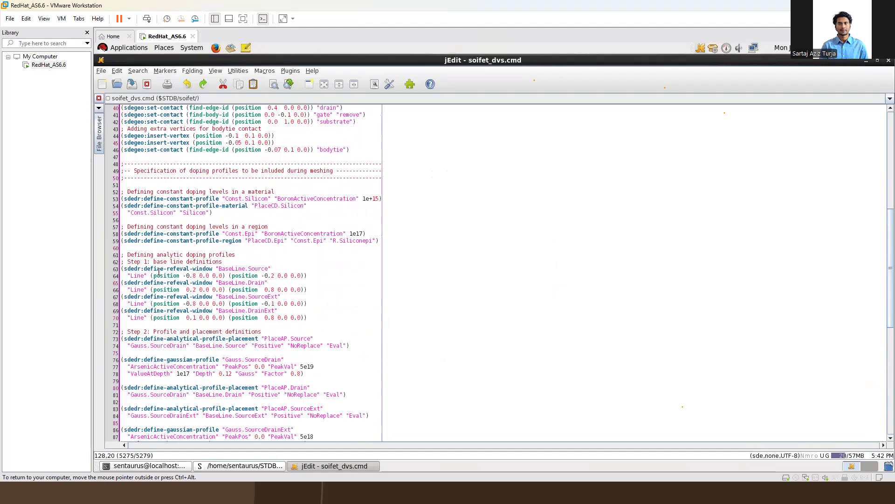
scroll(210, 273, "down", 3)
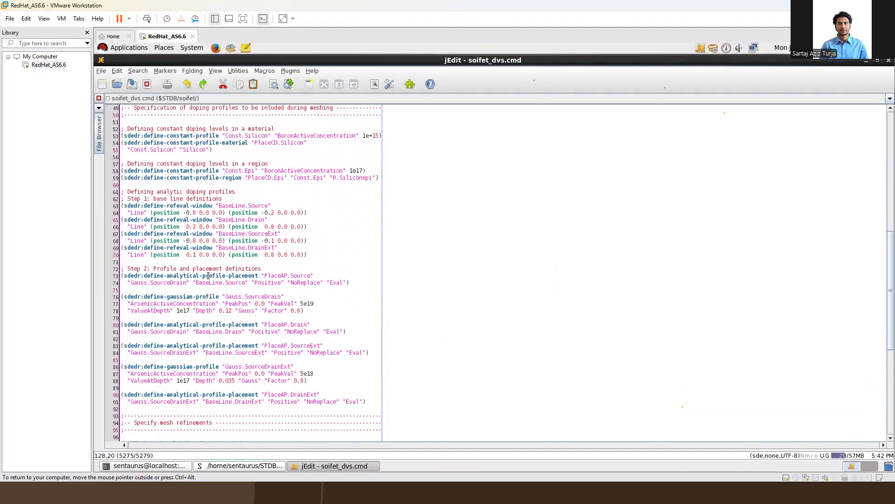
scroll(213, 282, "down", 6)
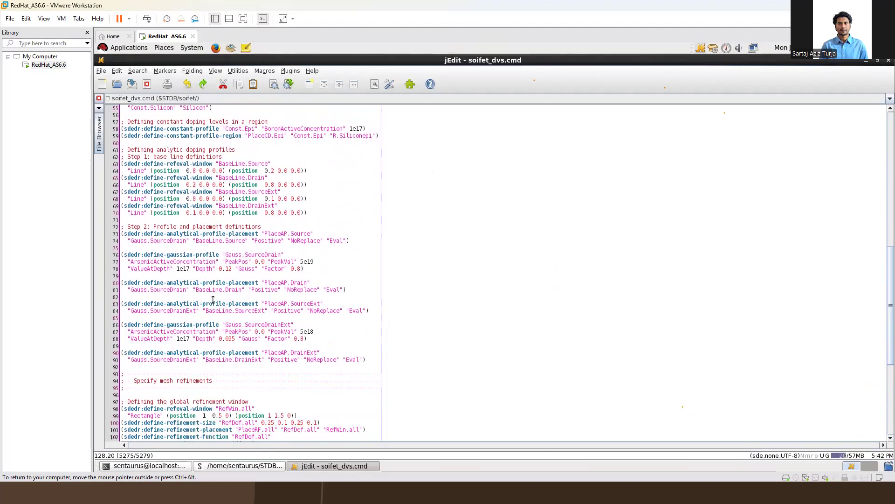
scroll(215, 299, "down", 5)
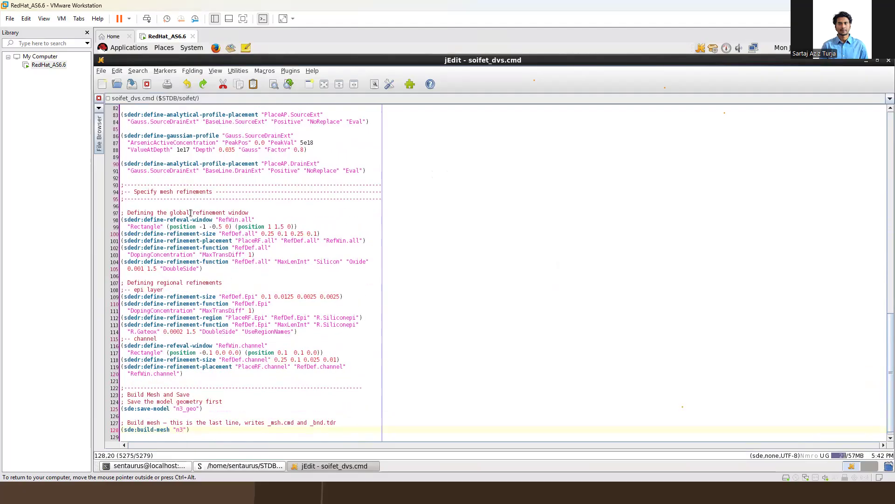
scroll(234, 237, "down", 1)
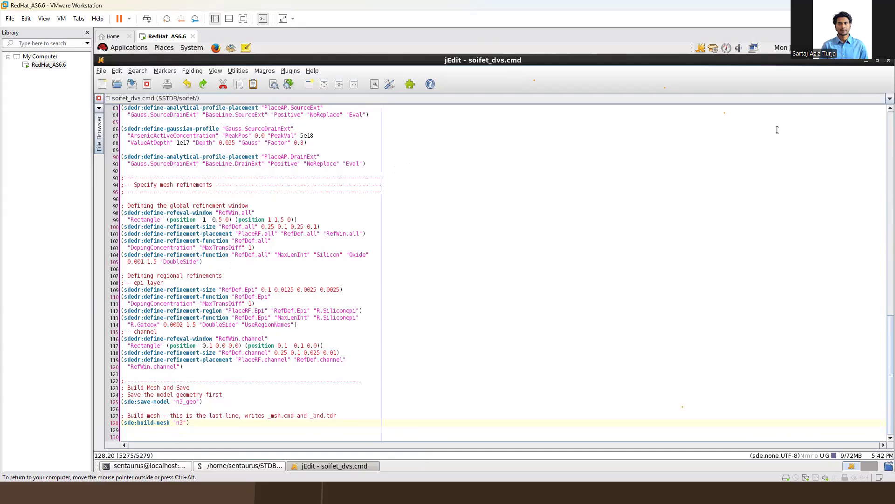
left_click(887, 62)
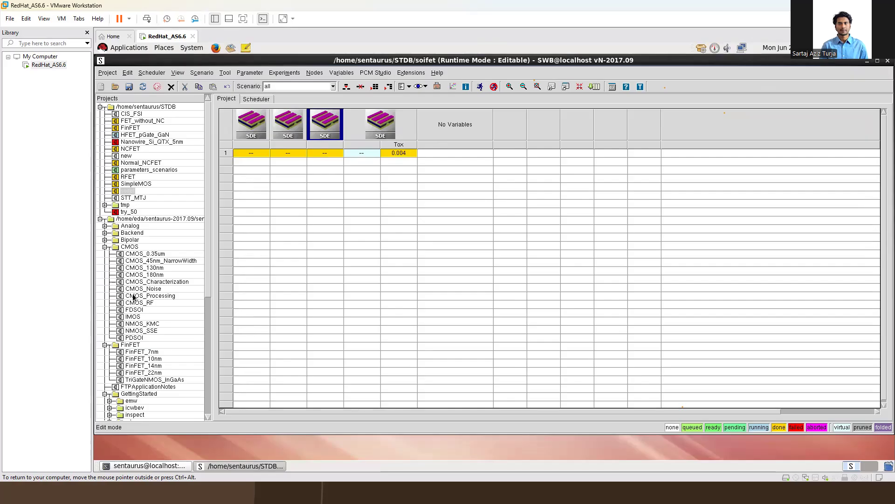
Collapse the library's FinFET and CMOS folders, and copy the soifet example project from GettingStarted's sde folder
left_click(105, 345)
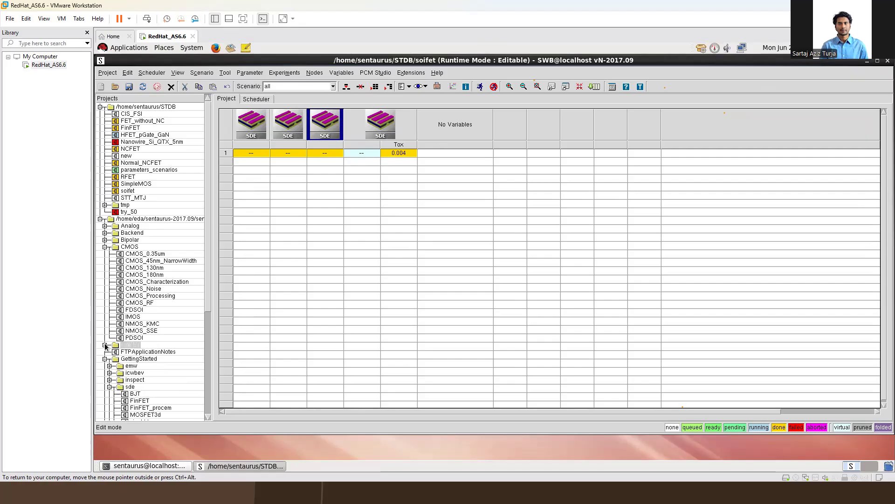
left_click(104, 247)
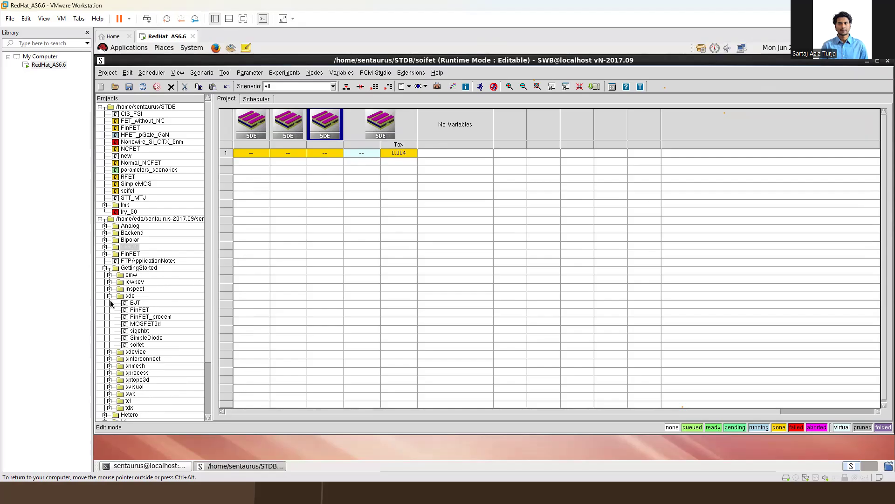
right_click(136, 345)
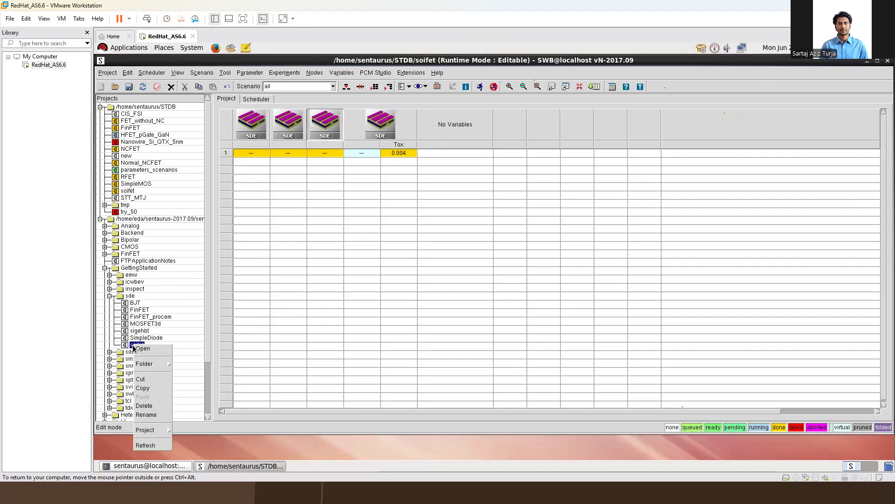
left_click(145, 388)
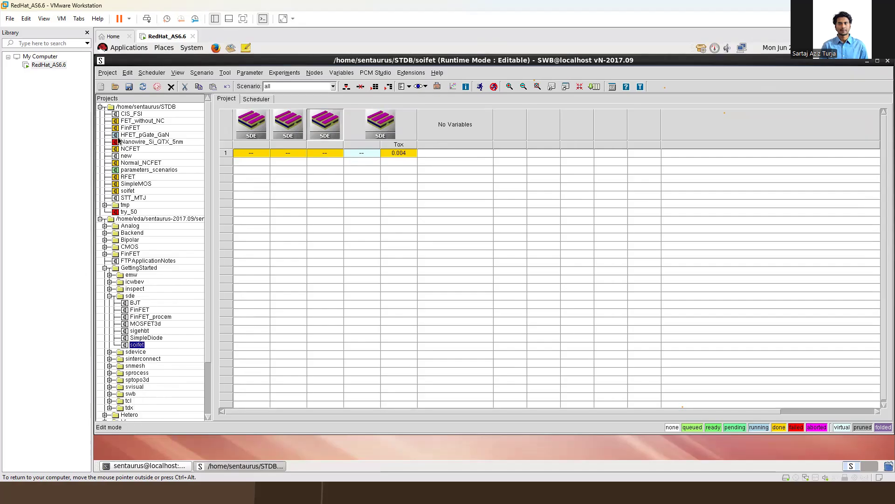
Show the paste option for the /home/sentaurus/STDB project folder, and dismiss it without pasting
left_click(130, 108)
right_click(130, 108)
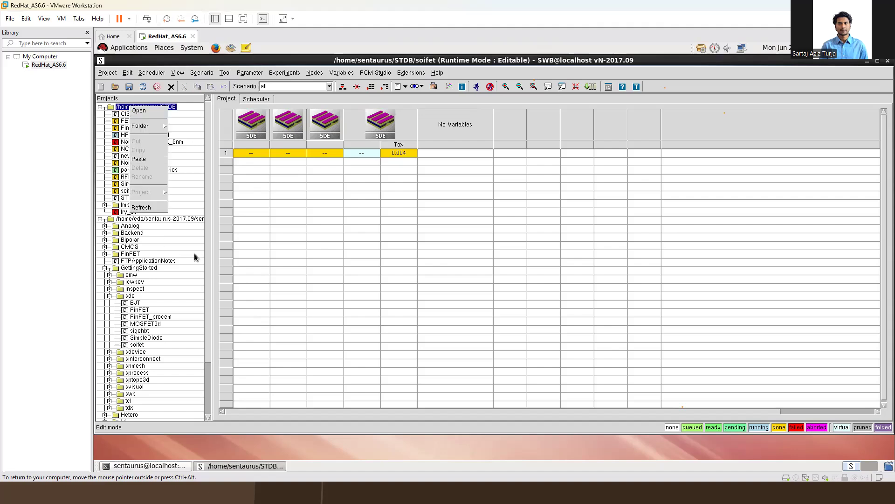
left_click(187, 304)
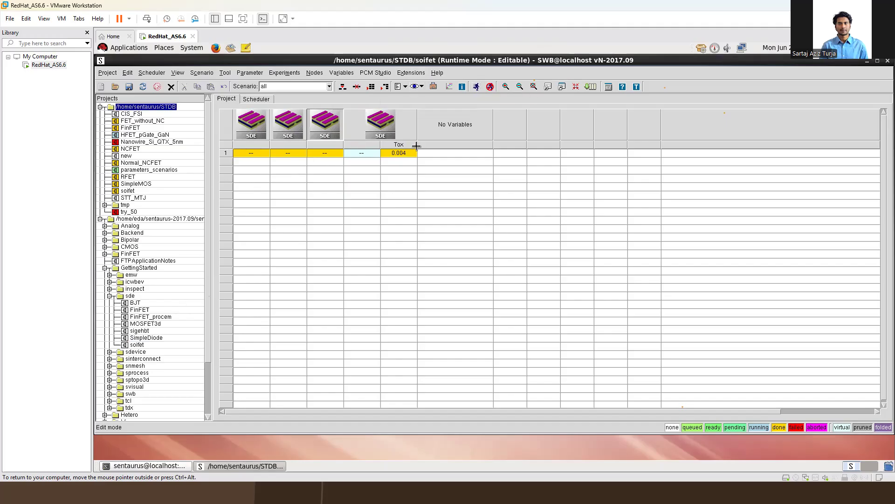
Select the third SDE tool's node, locate the Quick visualize command for it, and deselect the node
left_click(332, 153)
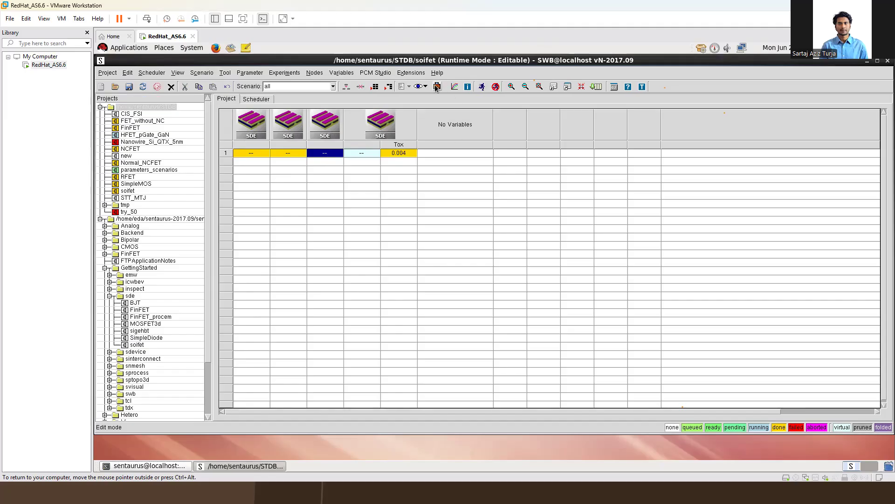
left_click(311, 169)
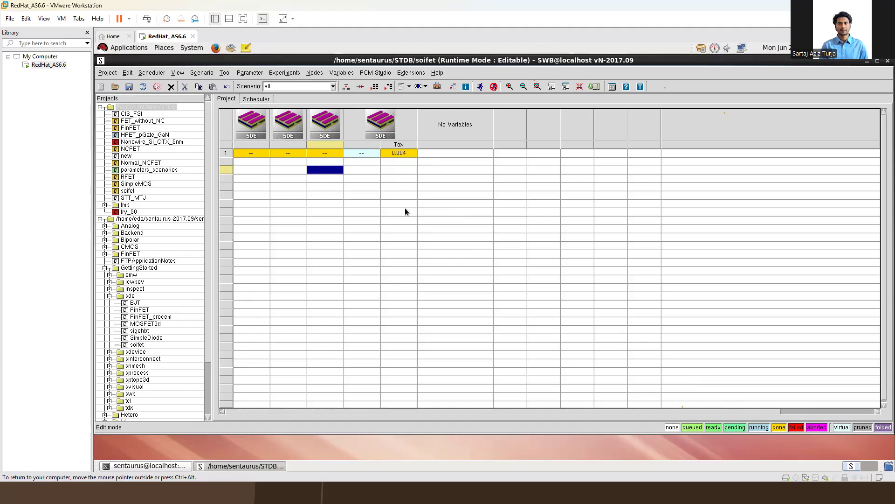
left_click(334, 155)
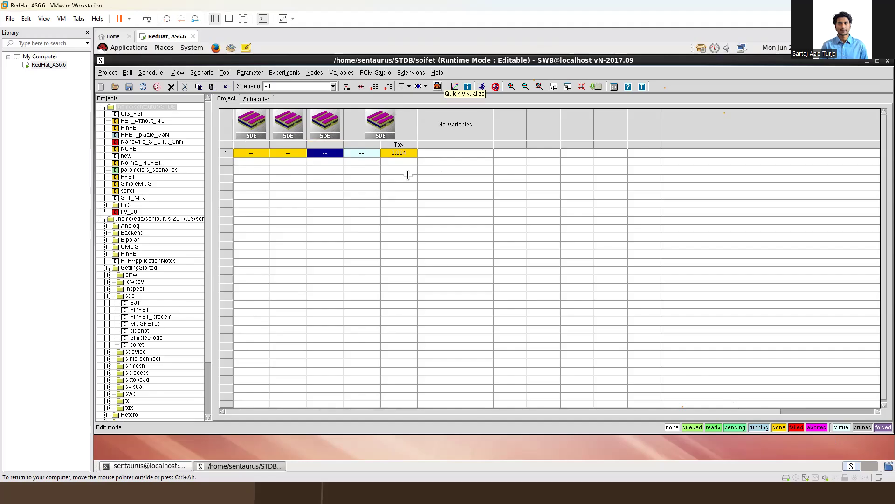
left_click(395, 236)
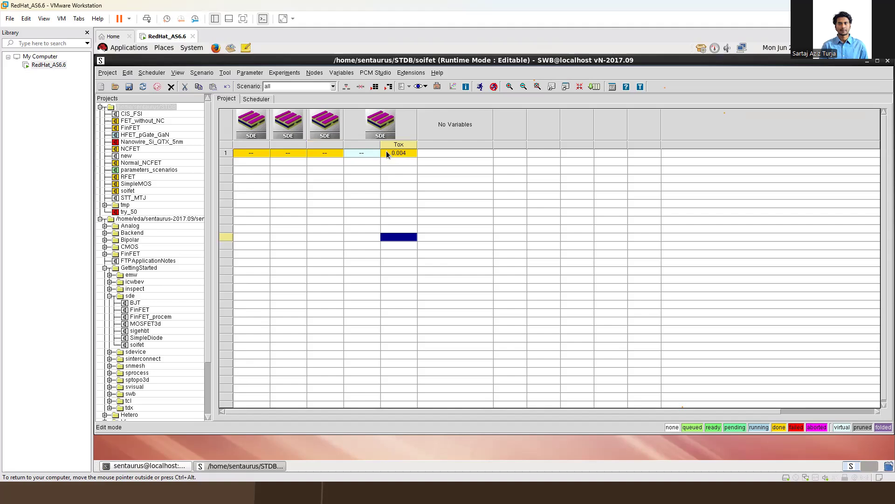
Open the fourth SDE tool's command file, examine the parameter definitions at the start of the script, and minimize the editor
right_click(405, 116)
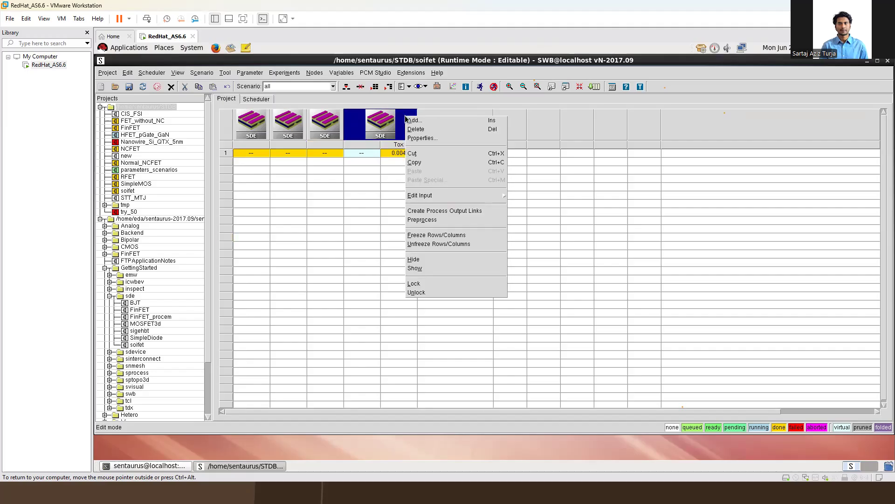
mouse_move(435, 195)
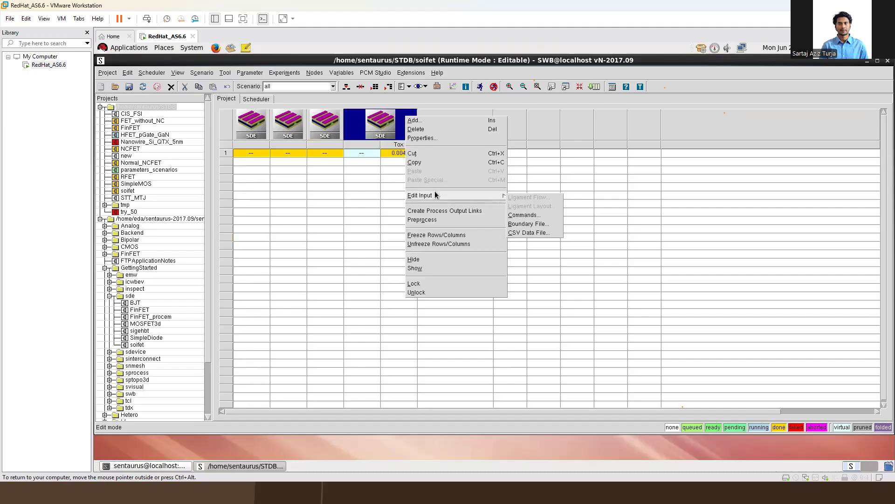
left_click(513, 214)
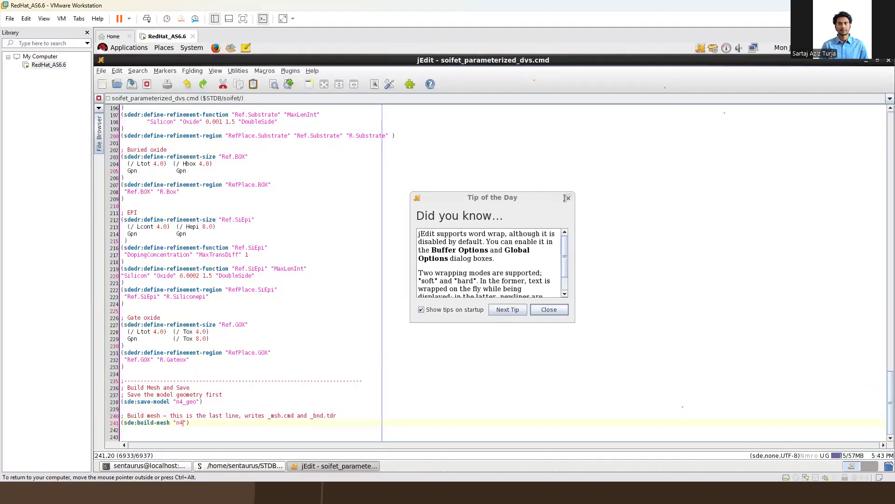
left_click(566, 198)
scroll(186, 154, "up", 10)
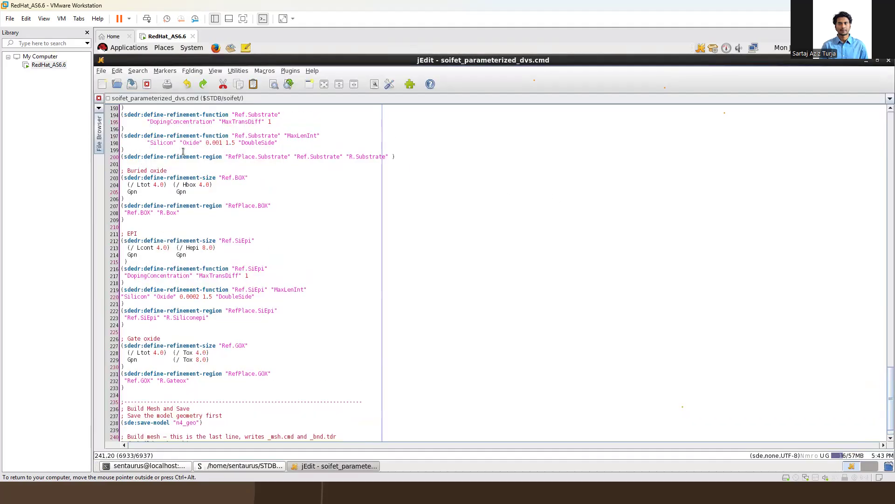
scroll(191, 154, "up", 19)
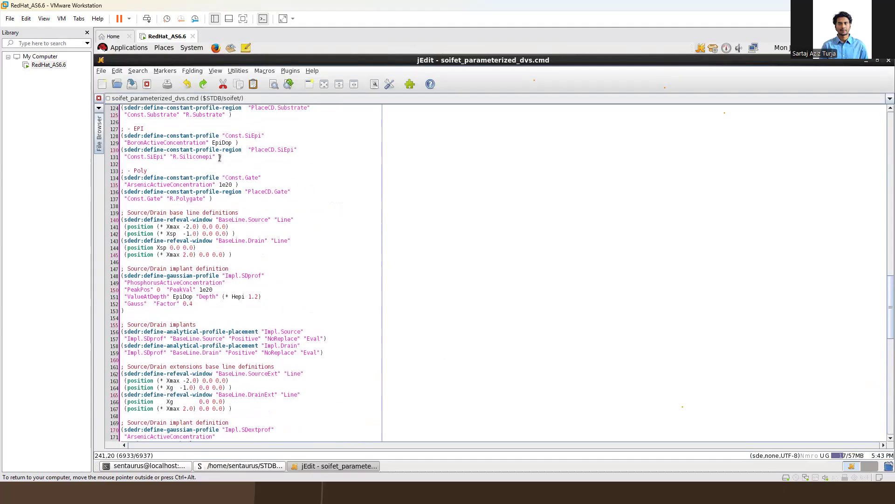
left_click_drag(890, 272, 883, 121)
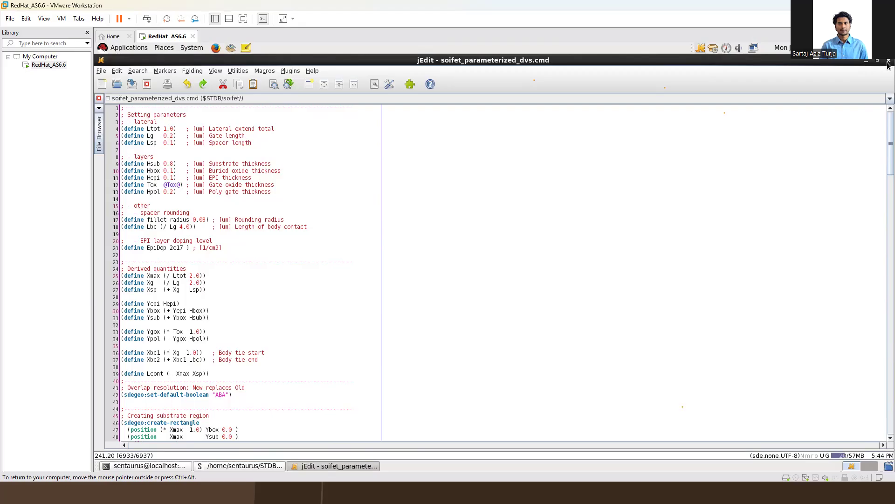
left_click(864, 61)
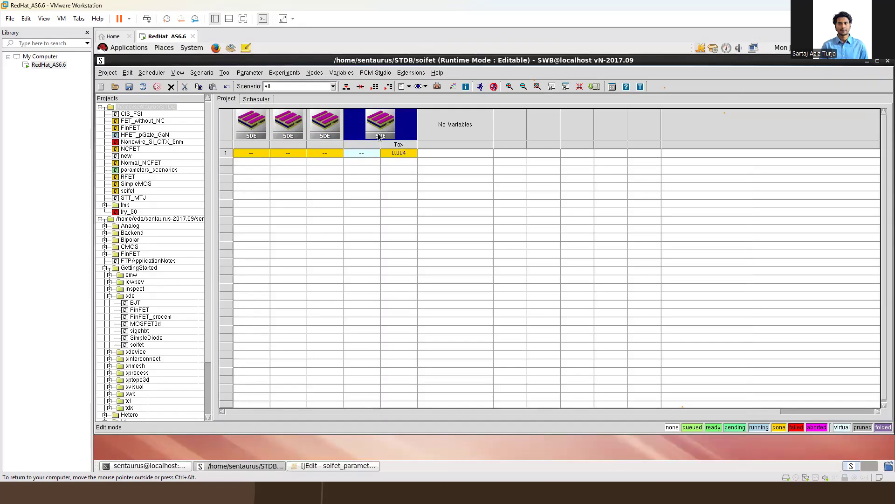
left_click(403, 162)
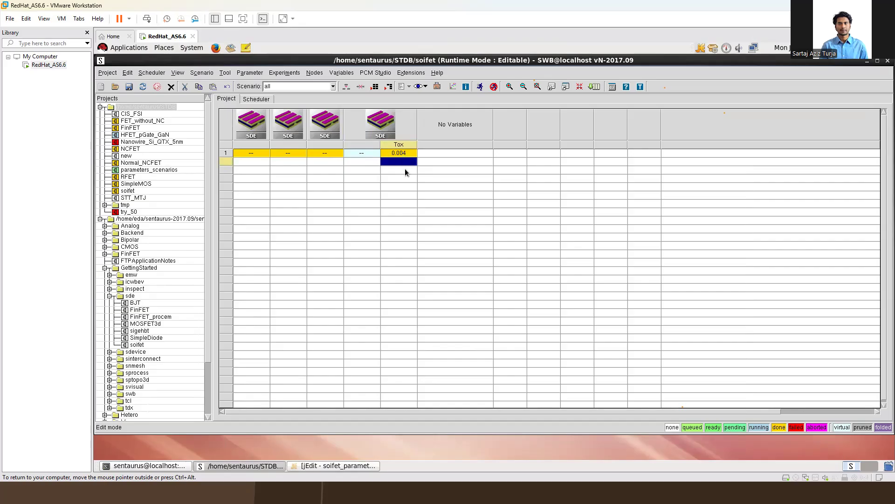
left_click(403, 180)
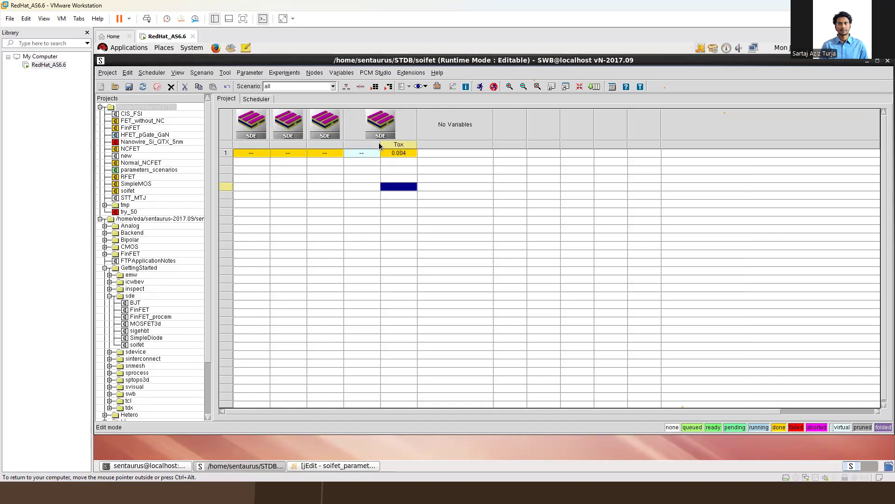
left_click(317, 133)
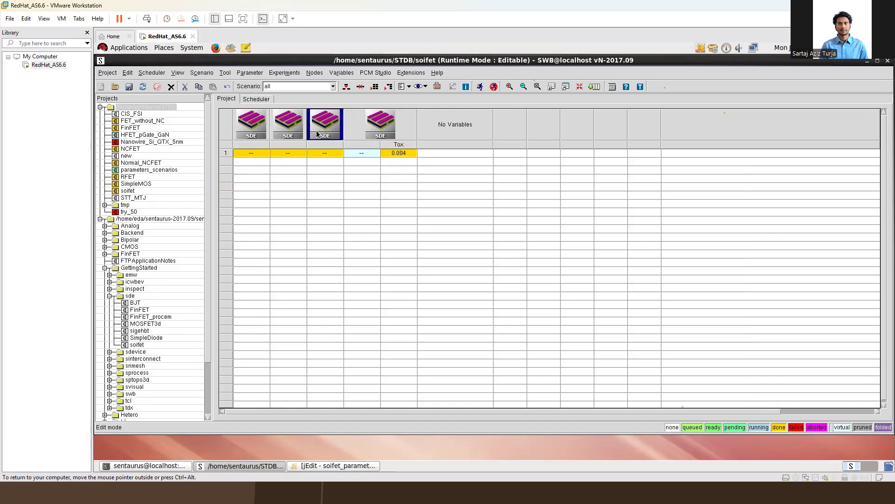
right_click(317, 131)
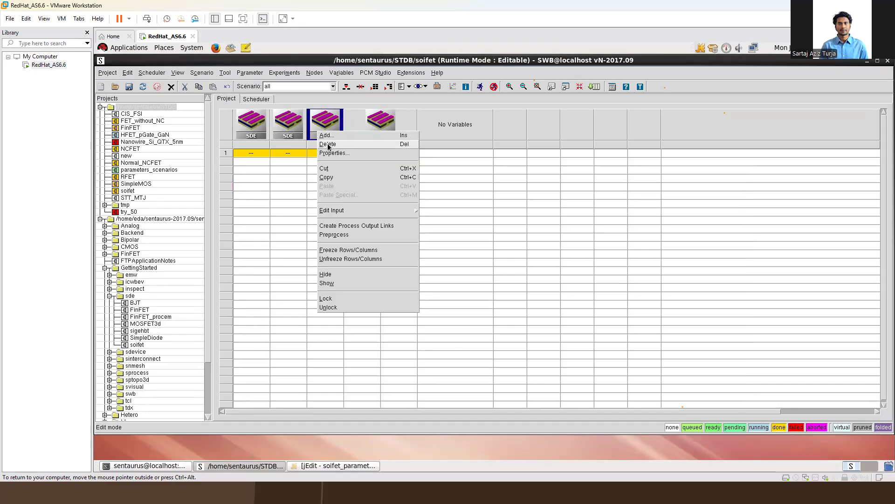
left_click(305, 173)
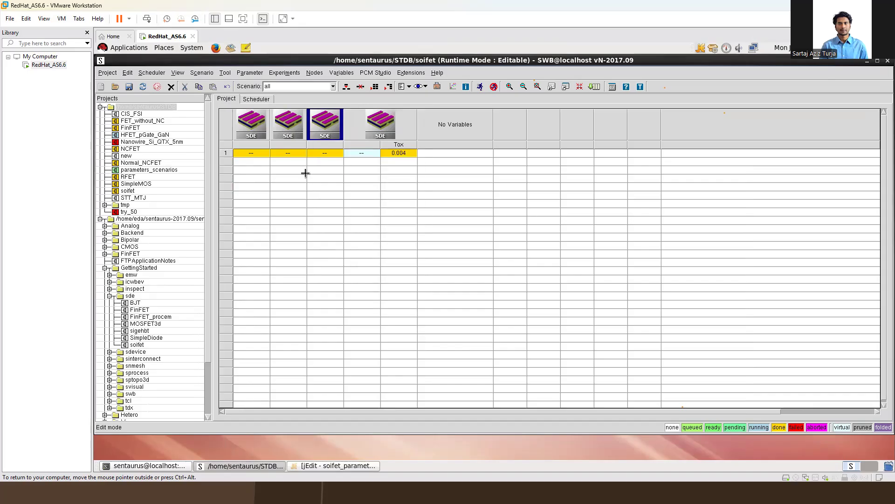
left_click(322, 145)
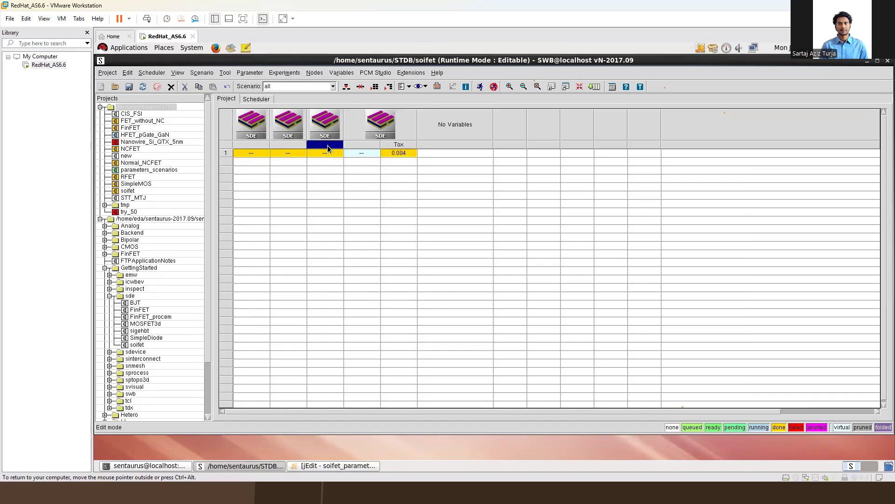
Add a parameter named k to the third SDE tool with the list of values 0.004, 0.006 and 0.008
left_click(280, 73)
mouse_move(249, 73)
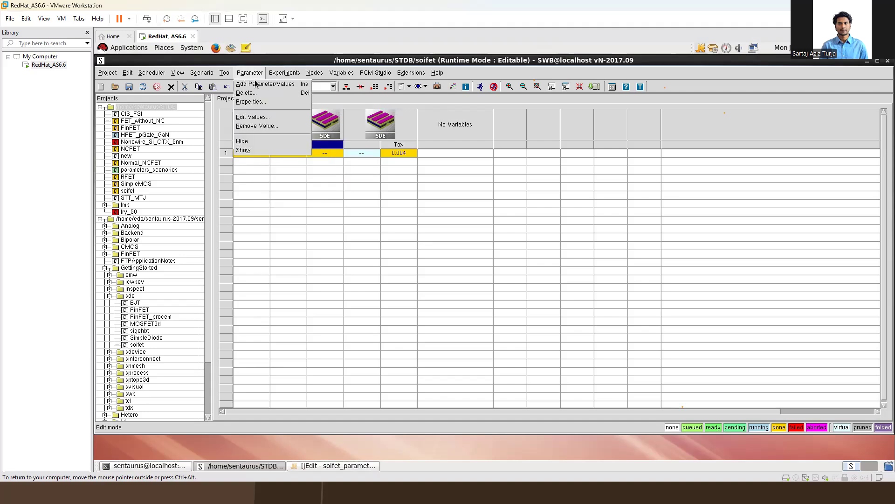
left_click(256, 84)
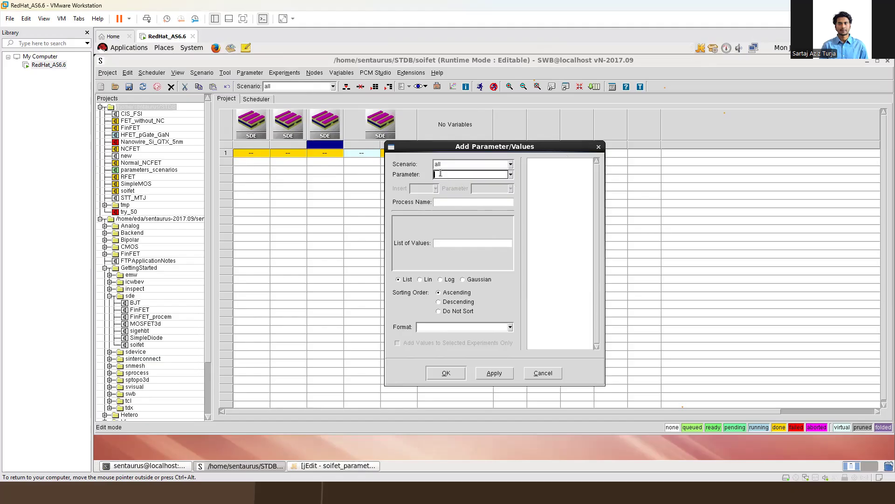
left_click_drag(415, 149, 493, 160)
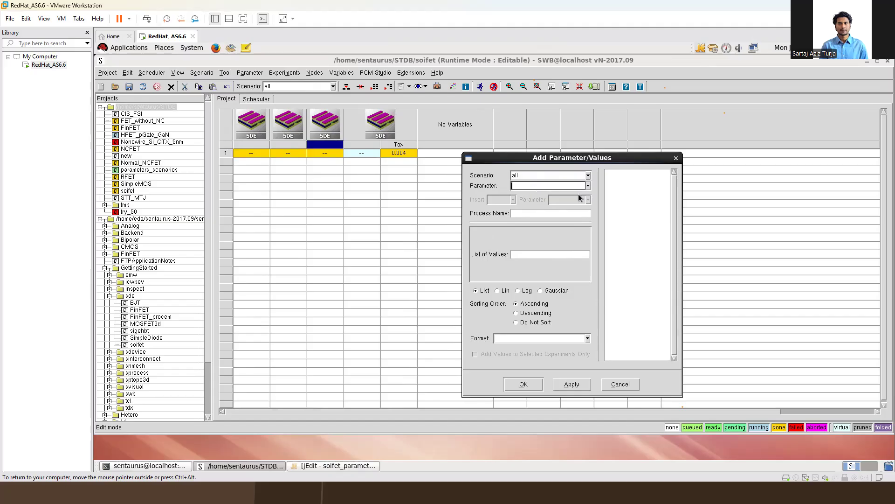
left_click(537, 254)
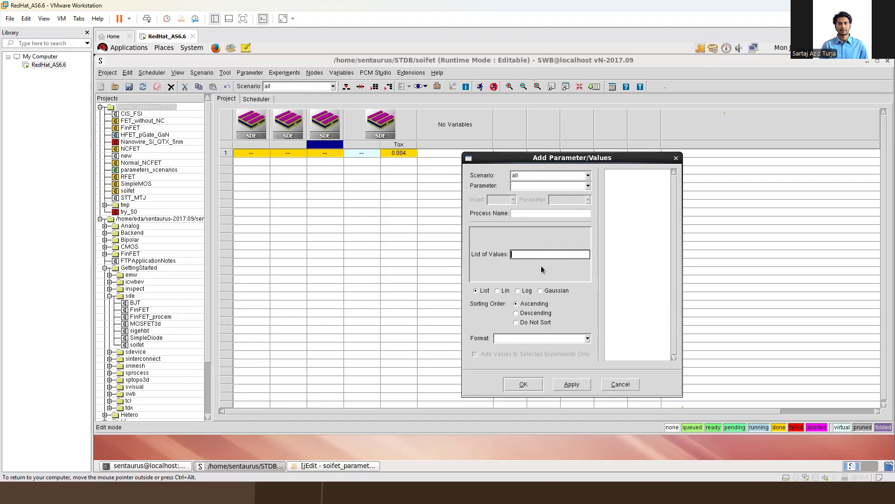
type("0.004 0.006 0.008")
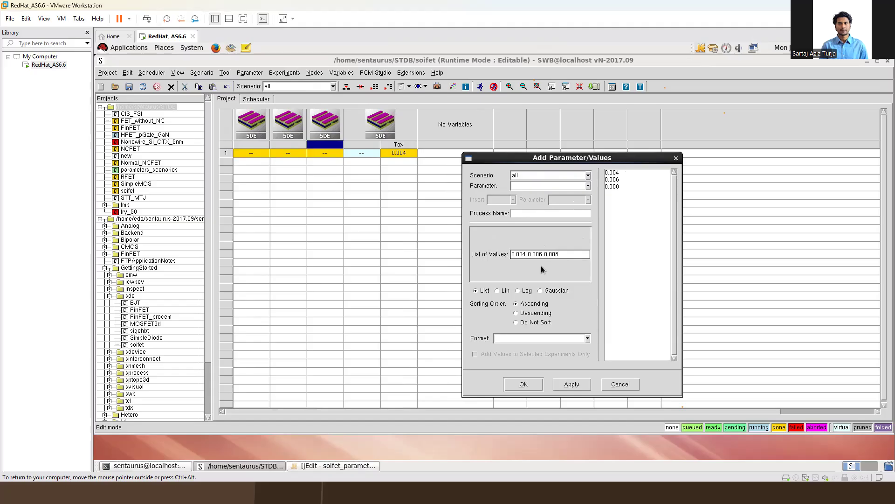
left_click(558, 385)
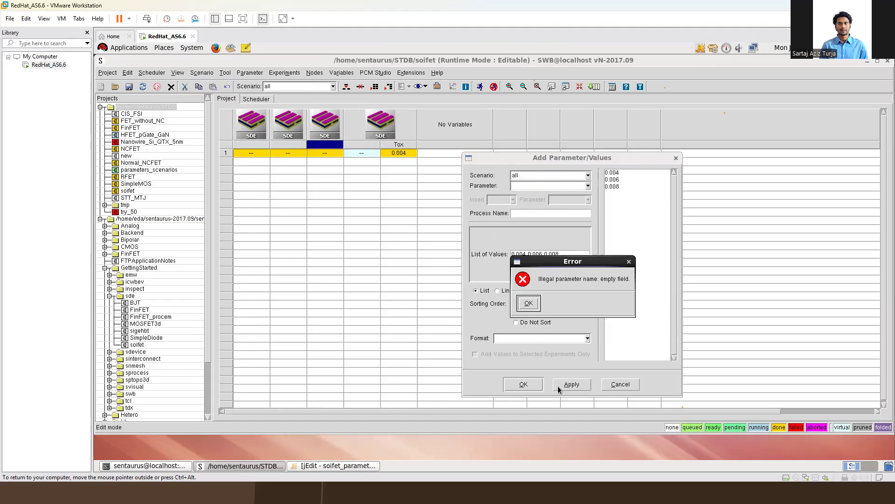
left_click(629, 261)
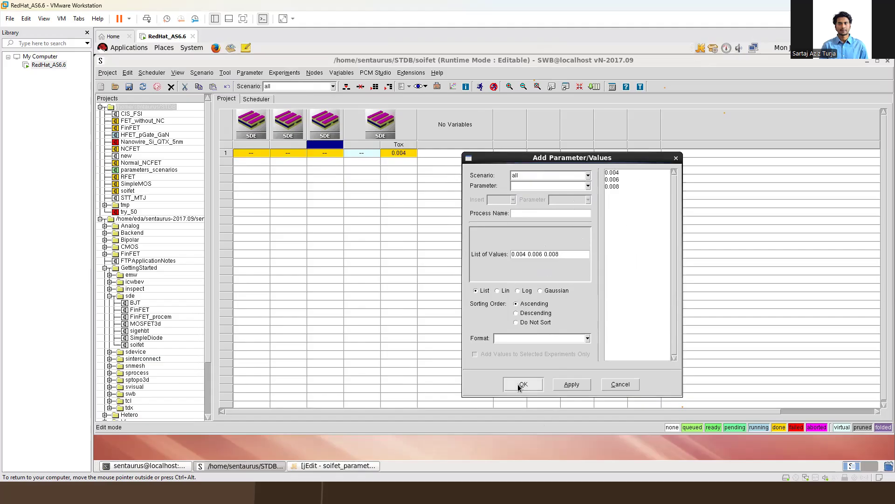
left_click(548, 185)
type("k")
left_click(537, 382)
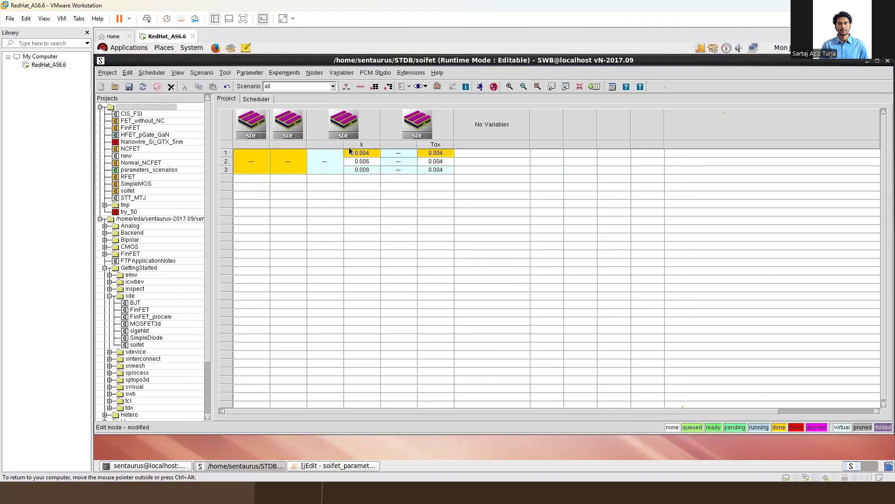
Select the 0.008 and 0.006 nodes of parameter k, locate the run command for them, and clear the selection
left_click(360, 170)
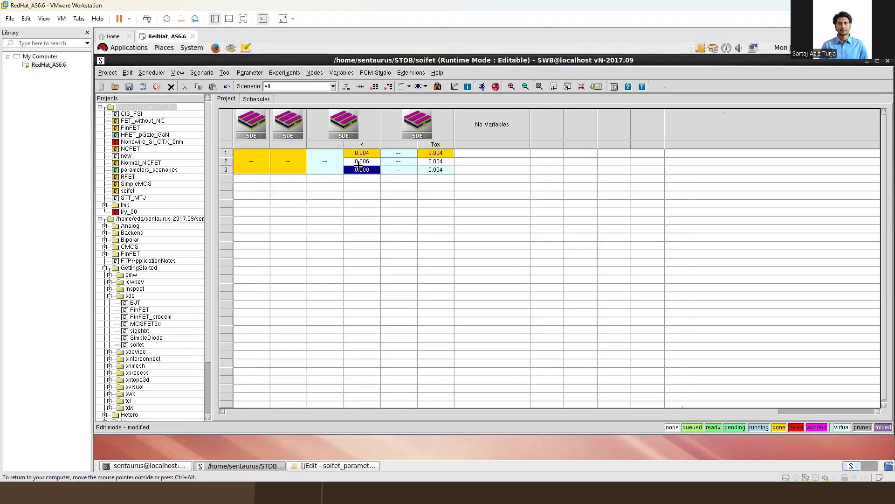
left_click(361, 162, "ctrl")
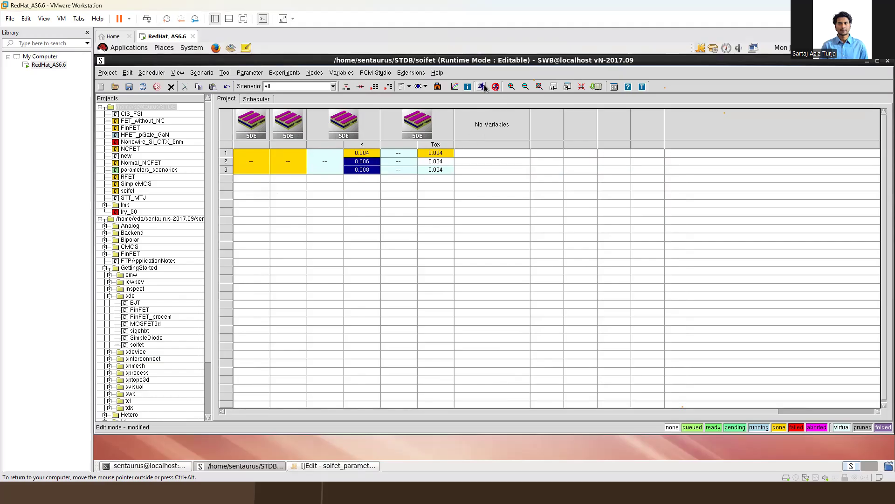
left_click(510, 186)
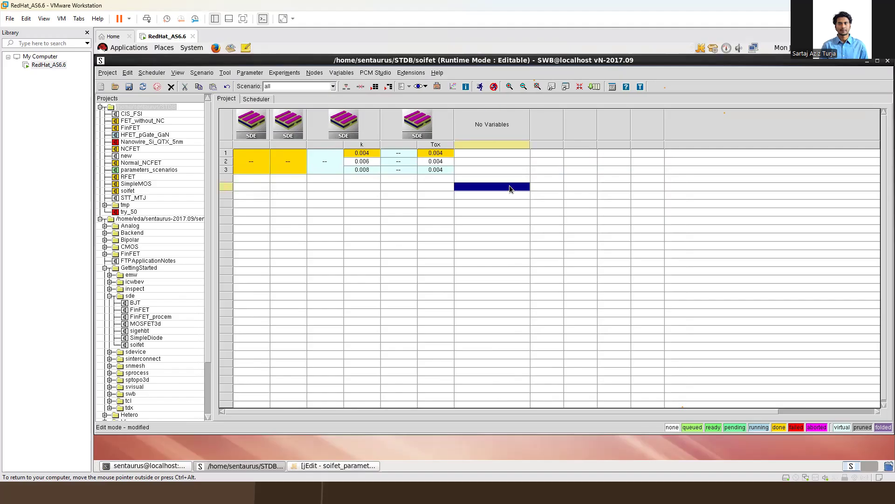
left_click(472, 249)
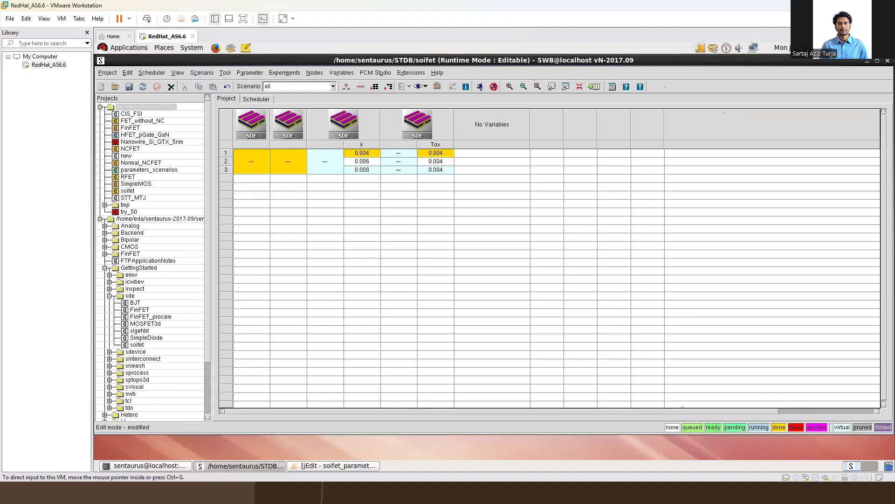
Close VMware Workstation and power off the running RedHat_AS6.6 virtual machine
left_click(884, 5)
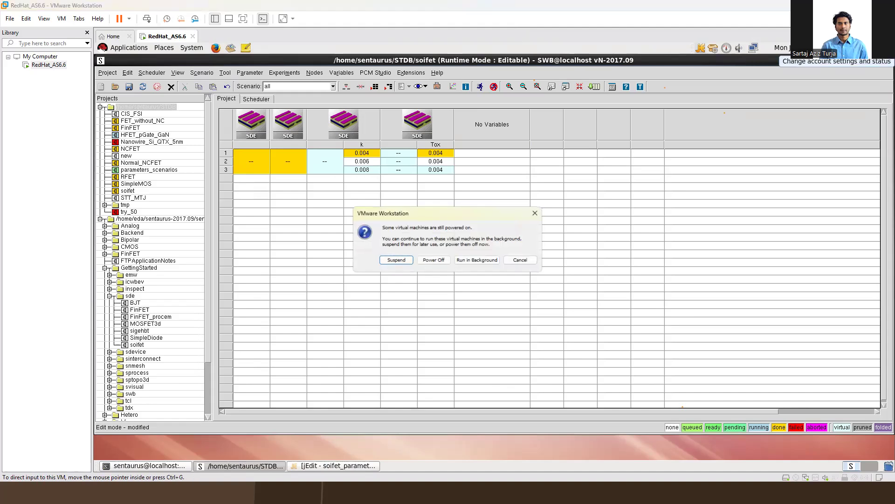
left_click(434, 259)
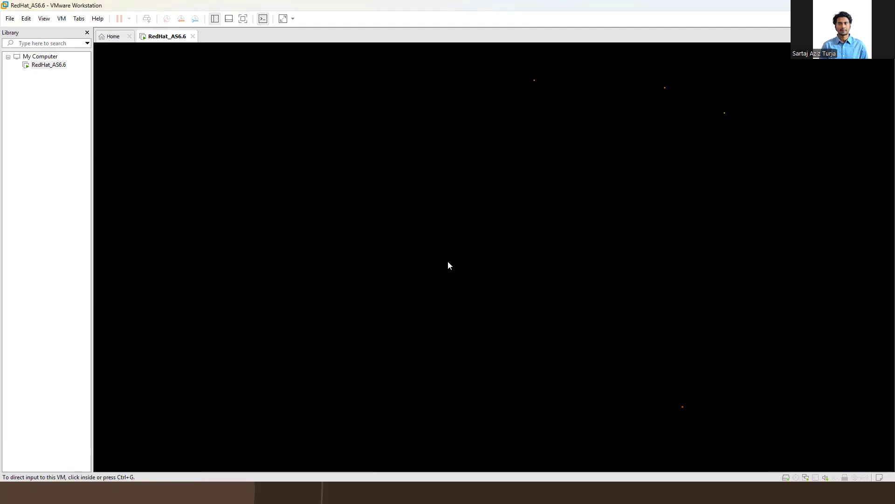